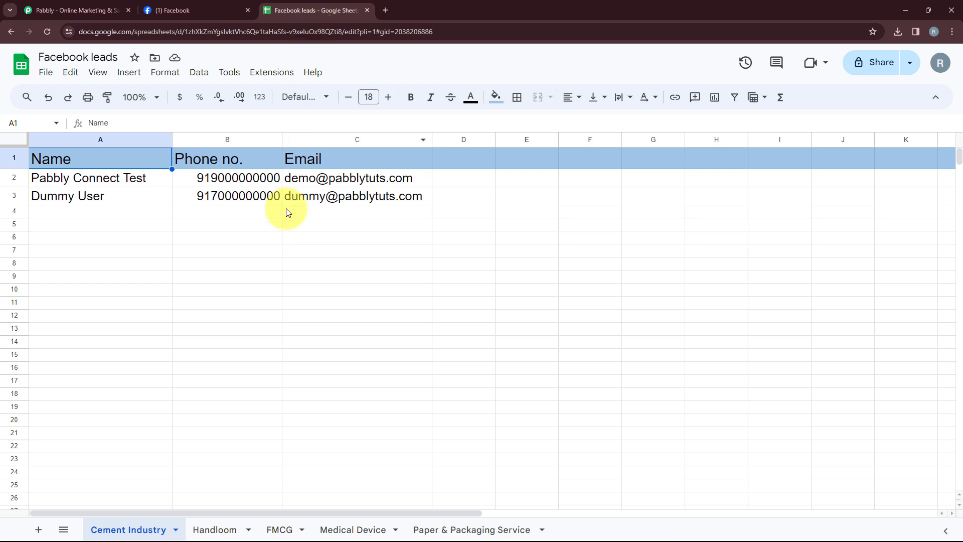
# Review the open tabs: the Pabbly site, the Betterbuild Cement Facebook page, and the Facebook leads spreadsheet
pyautogui.click(87, 10)
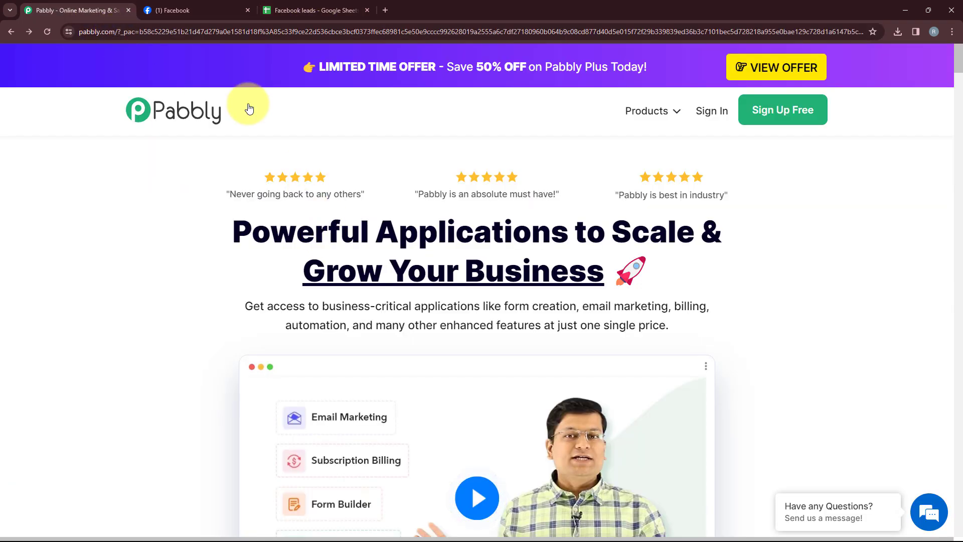
pyautogui.click(205, 8)
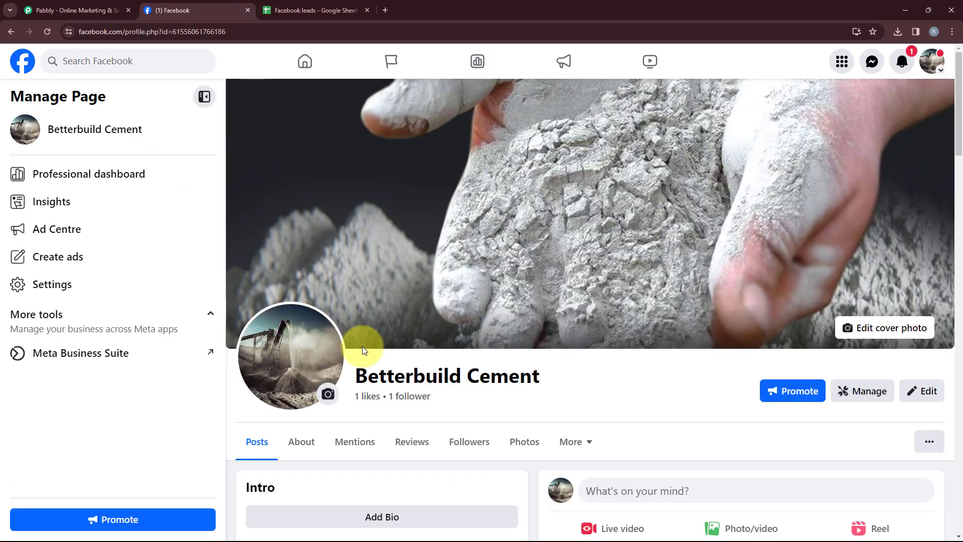
pyautogui.moveTo(361, 376); pyautogui.dragTo(551, 383)
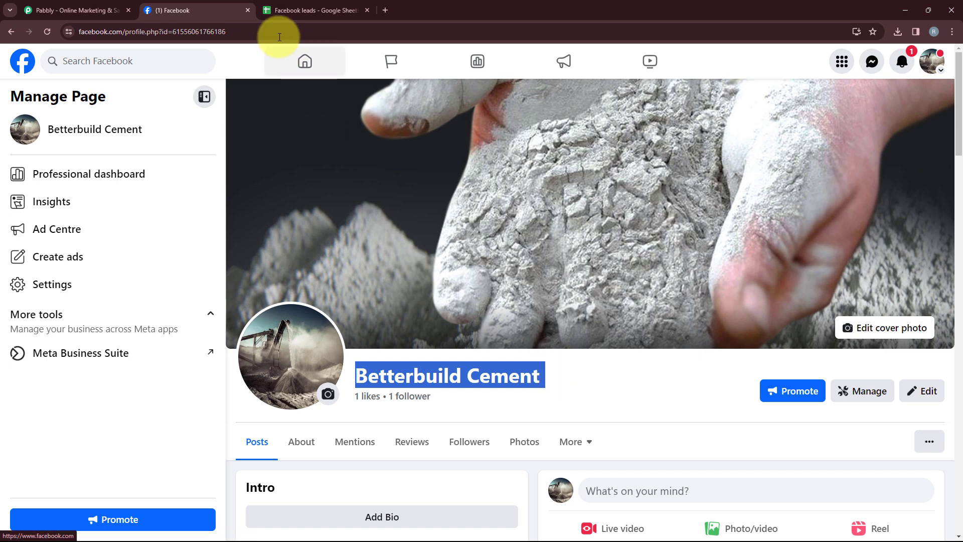
pyautogui.click(294, 10)
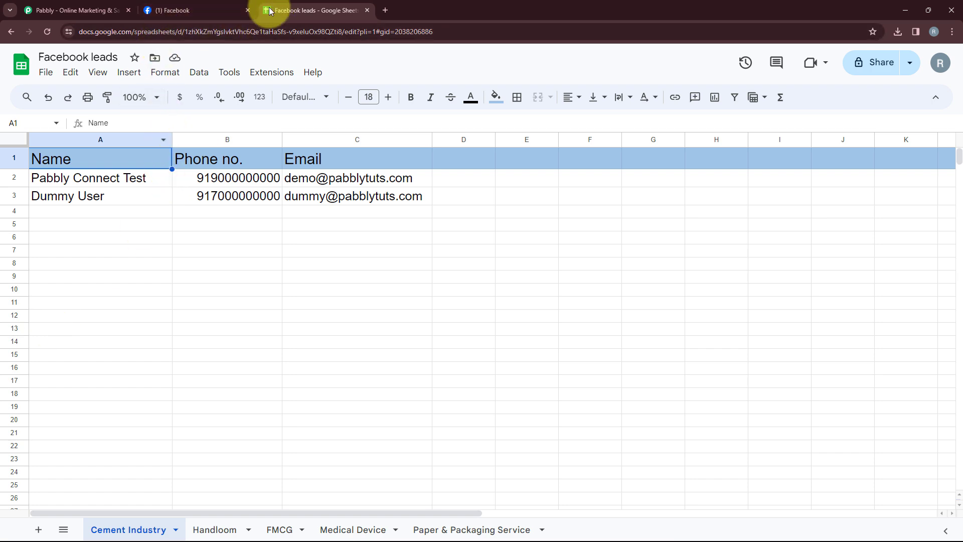
# Open Pabbly Connect from the All Pabbly Apps page
pyautogui.click(64, 12)
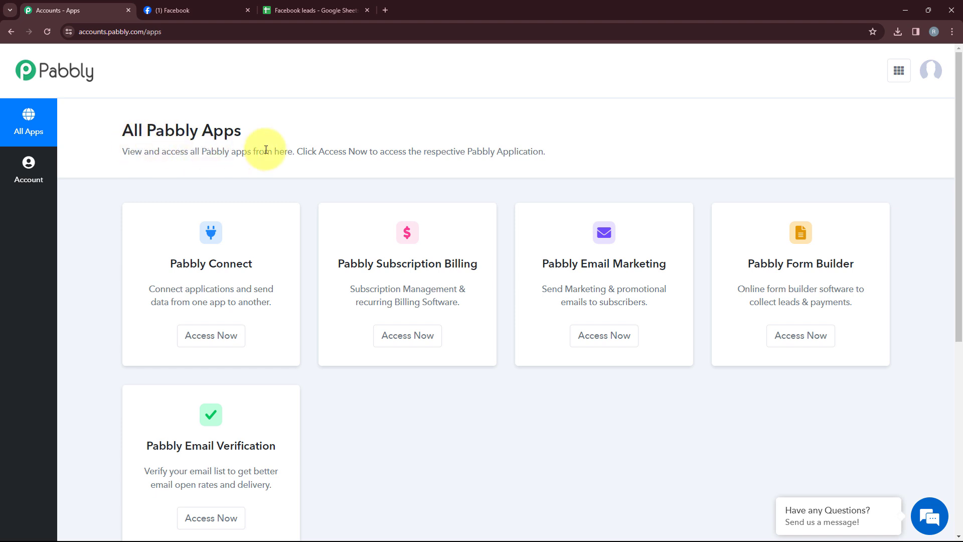
pyautogui.scroll(-1, 290, 215)
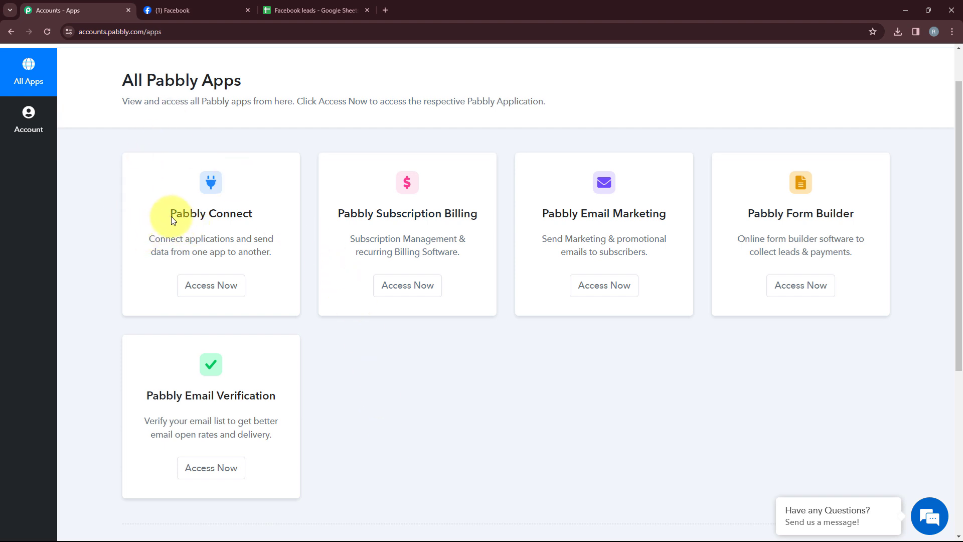
pyautogui.moveTo(168, 213); pyautogui.dragTo(273, 211)
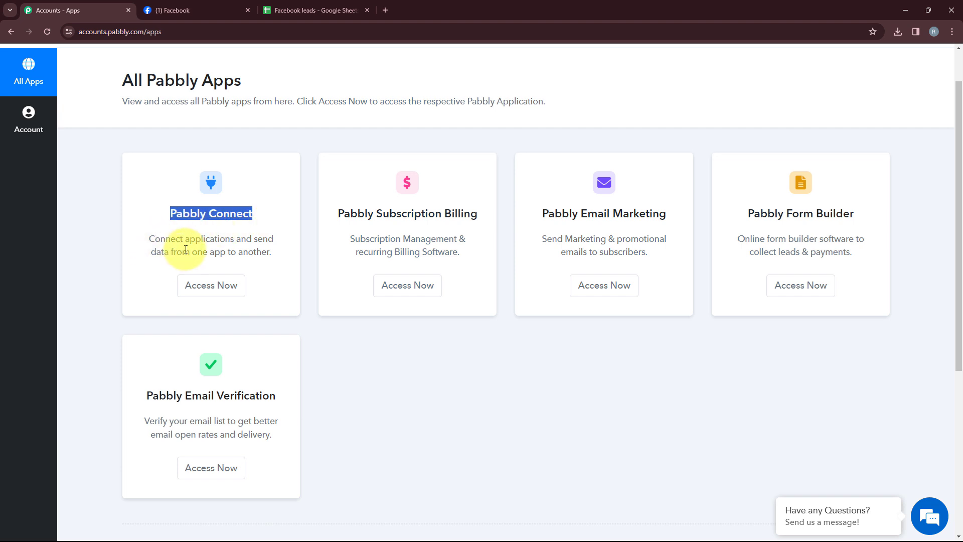
pyautogui.click(224, 235)
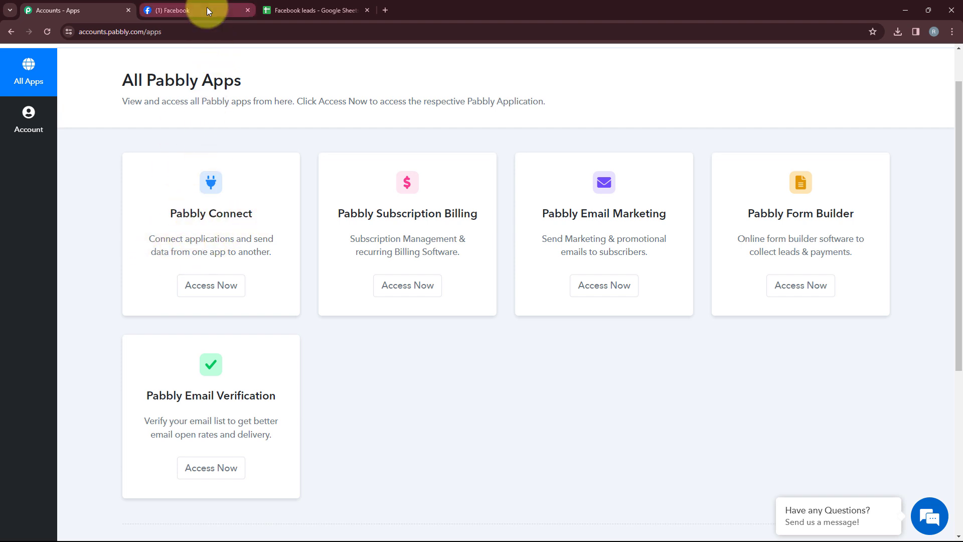
pyautogui.click(220, 290)
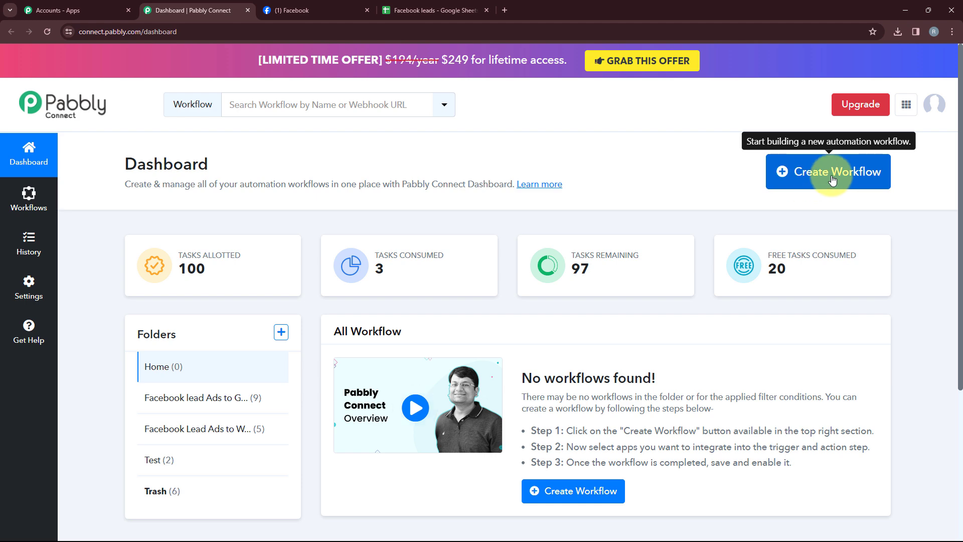
# Create a workflow named Facebook Lead Ads to Google Sheets for Cement Business in the Facebook lead Ads to Google Sheets Automation folder
pyautogui.click(798, 183)
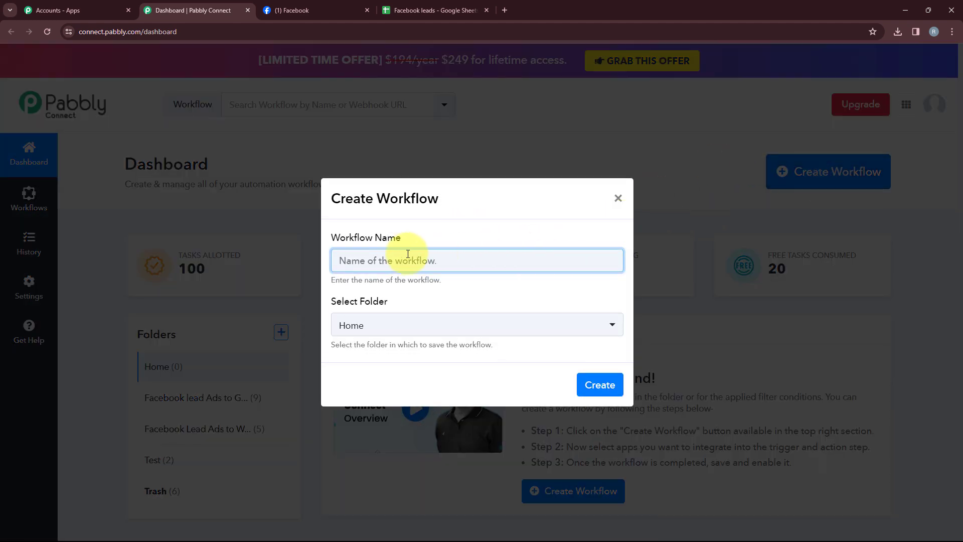
pyautogui.click(425, 326)
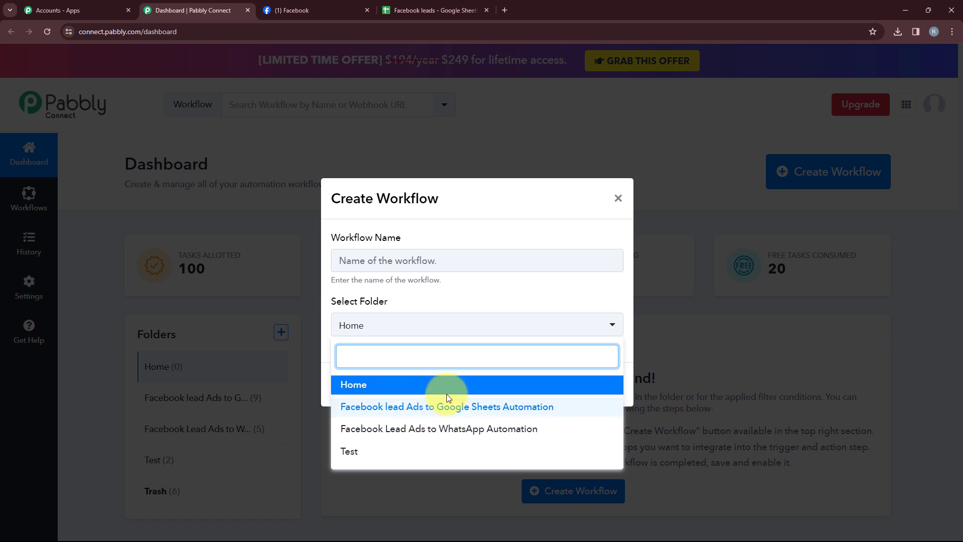
pyautogui.click(511, 407)
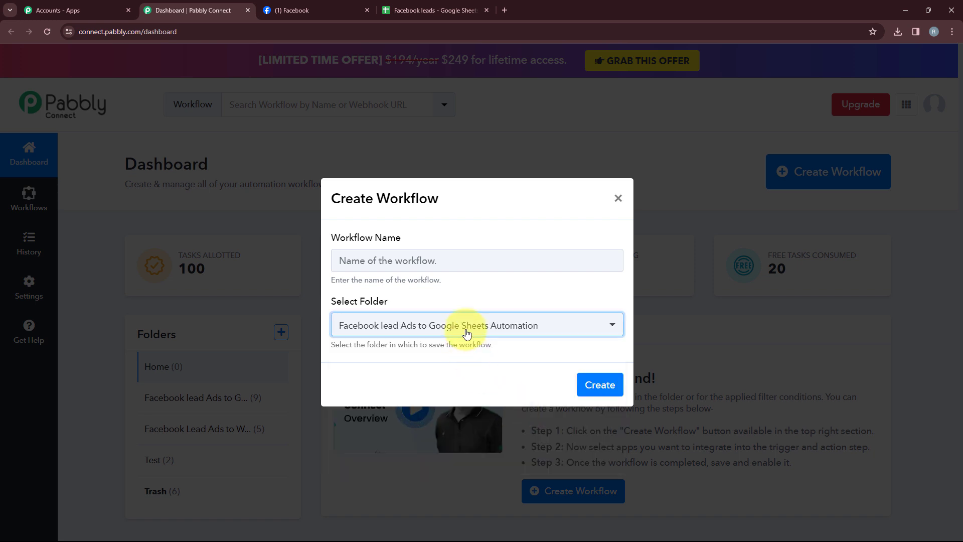
pyautogui.click(386, 264)
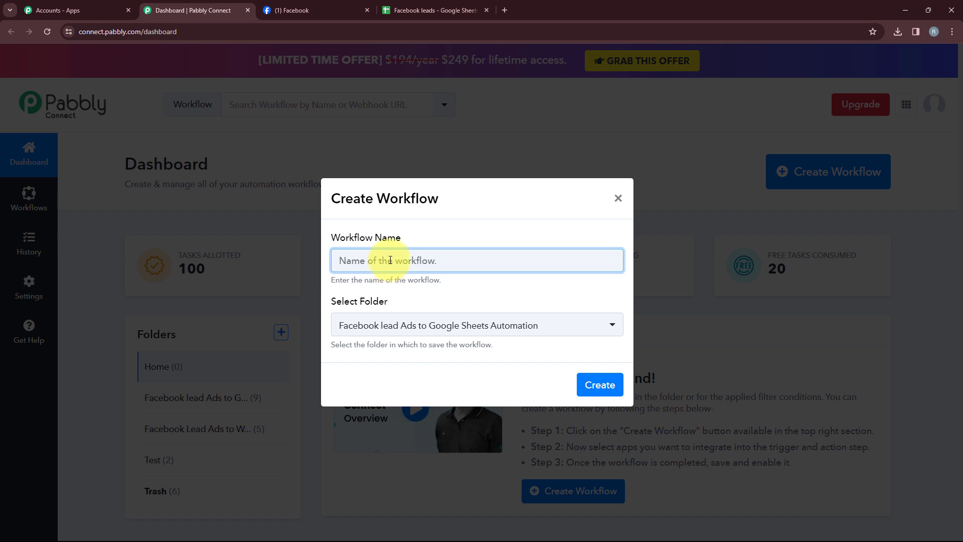
pyautogui.write('Facebook Lead Ads to Google Sheets for Cement Business')
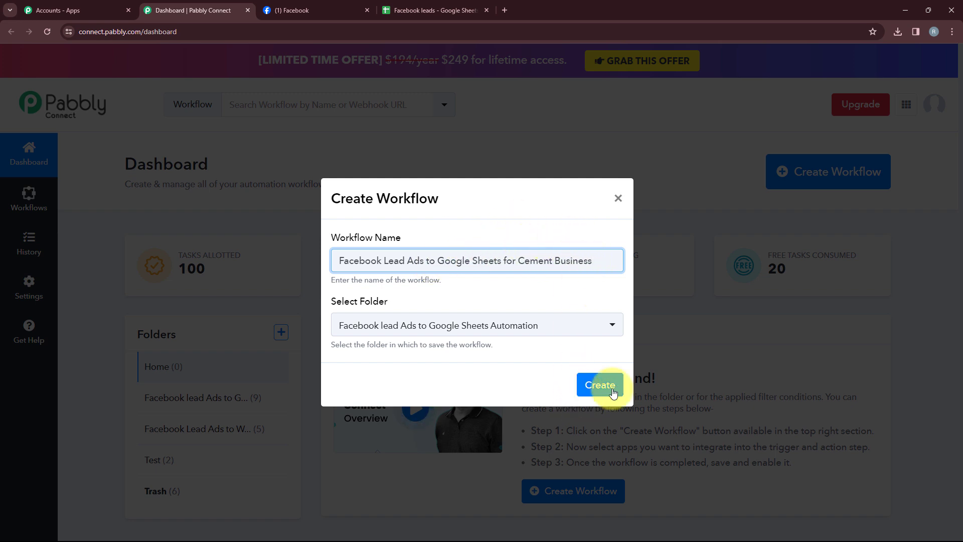
pyautogui.click(591, 387)
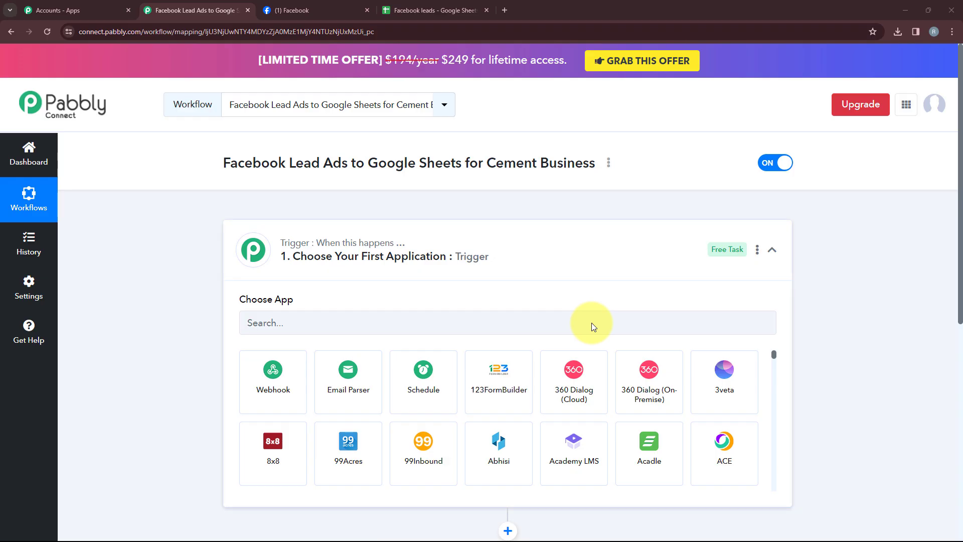
pyautogui.click(539, 262)
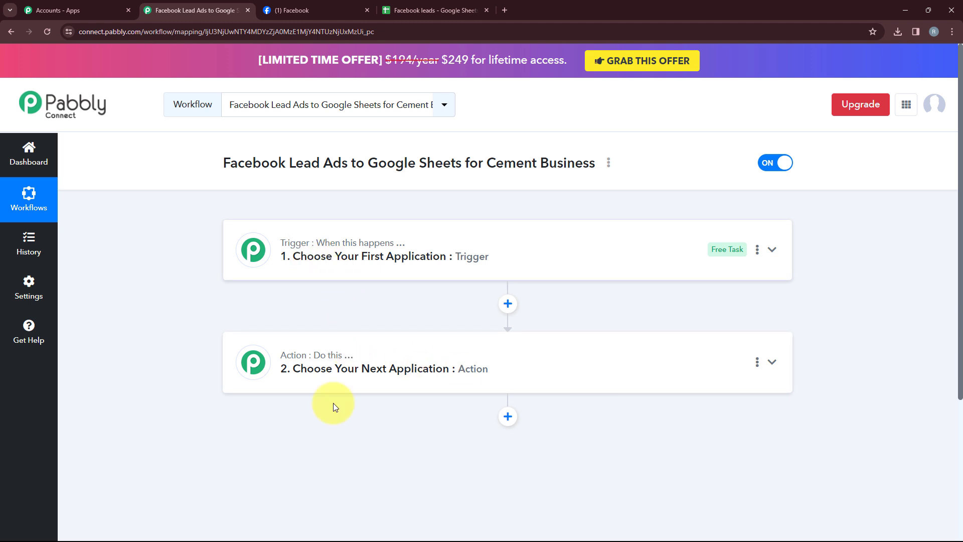
pyautogui.moveTo(348, 359)
pyautogui.moveTo(377, 244)
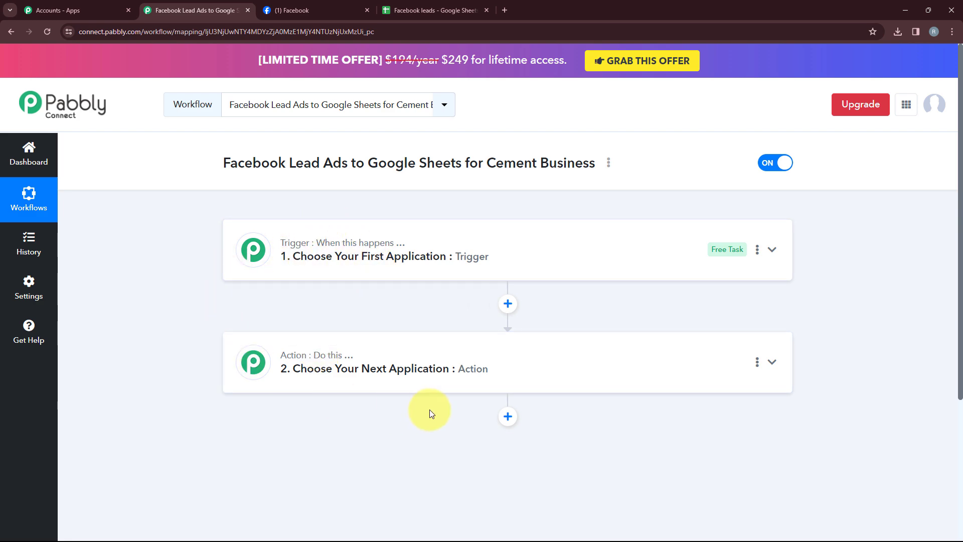
pyautogui.click(399, 382)
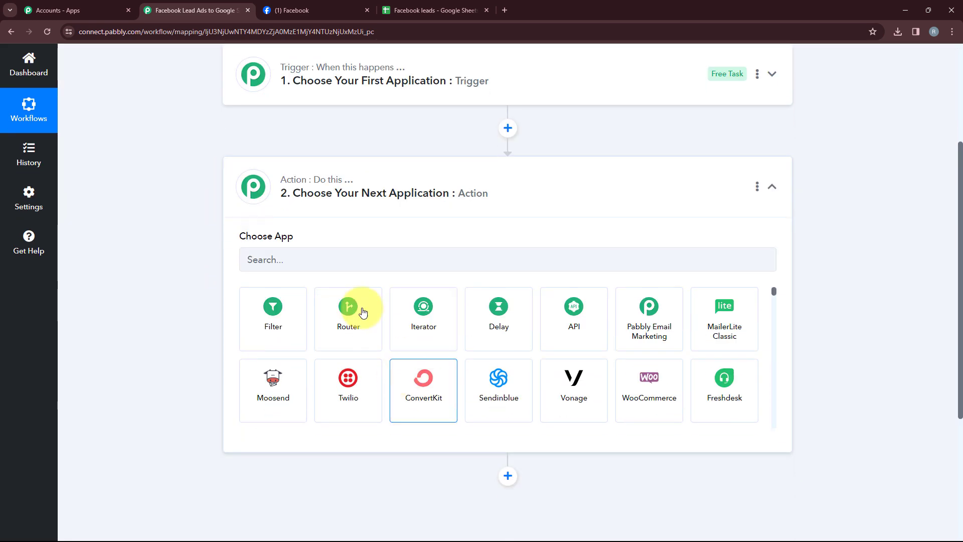
pyautogui.click(398, 194)
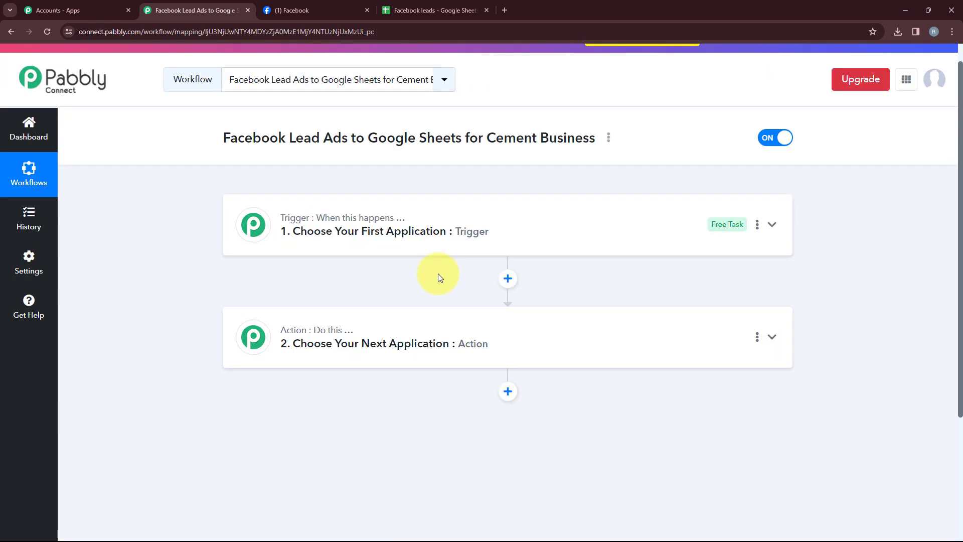
pyautogui.moveTo(290, 221)
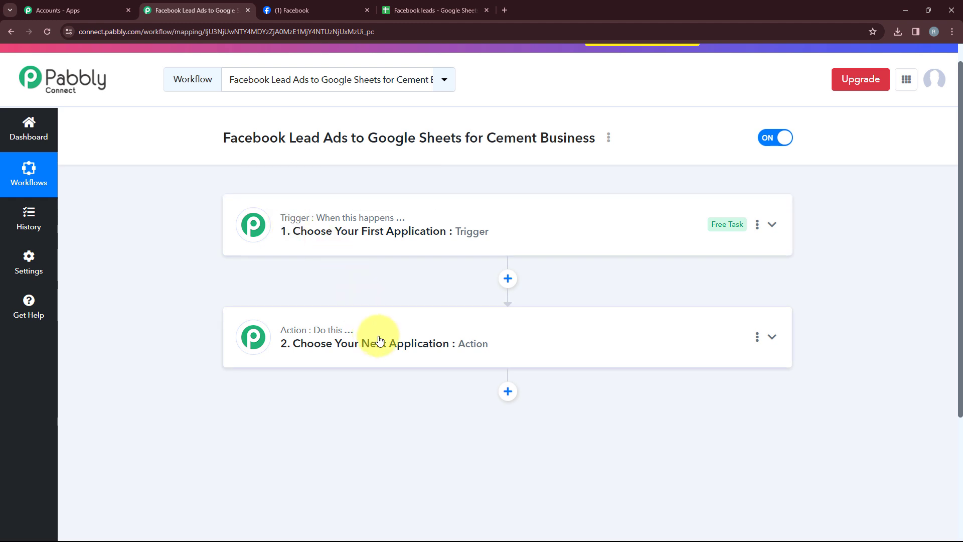
# Set the trigger app to Facebook Lead Ads with the New Lead (Instant) trigger event
pyautogui.click(370, 235)
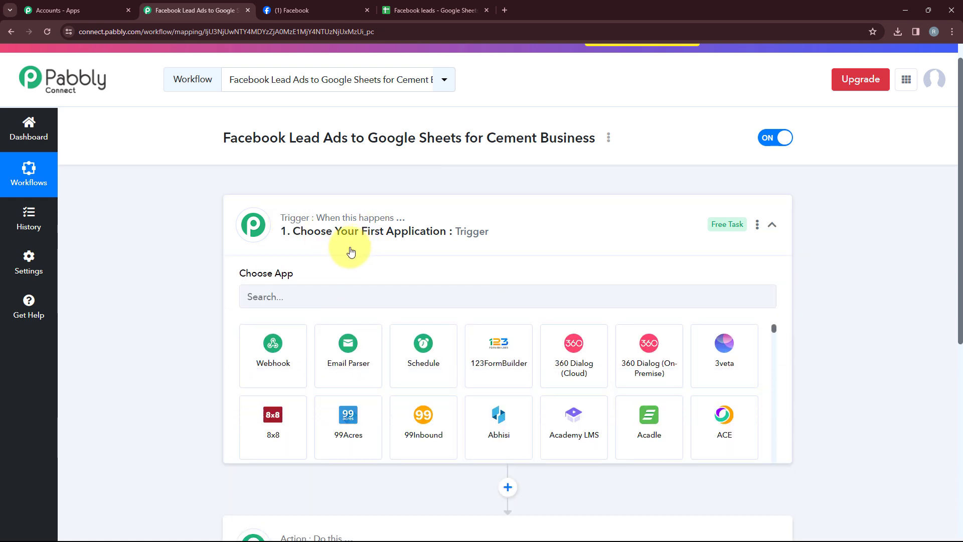
pyautogui.click(278, 316)
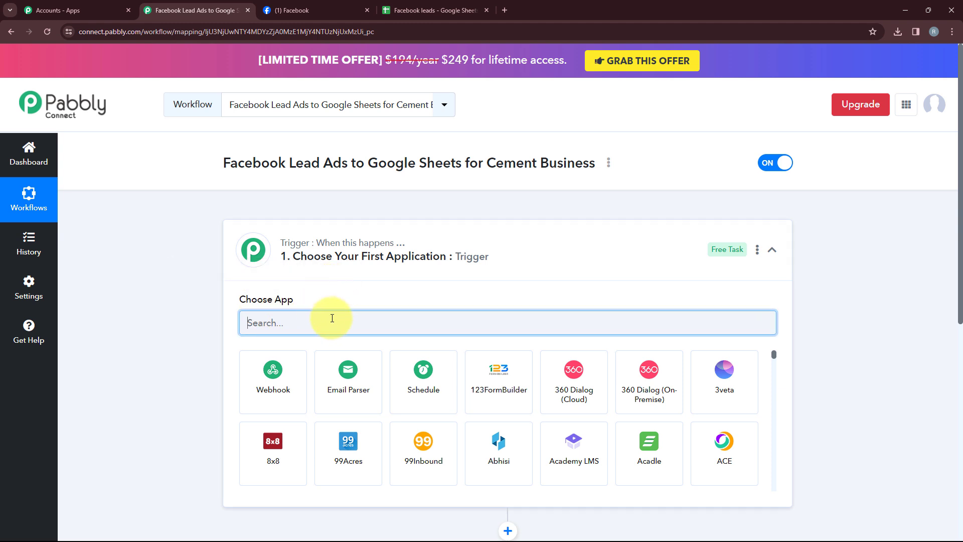
pyautogui.write('Faceb')
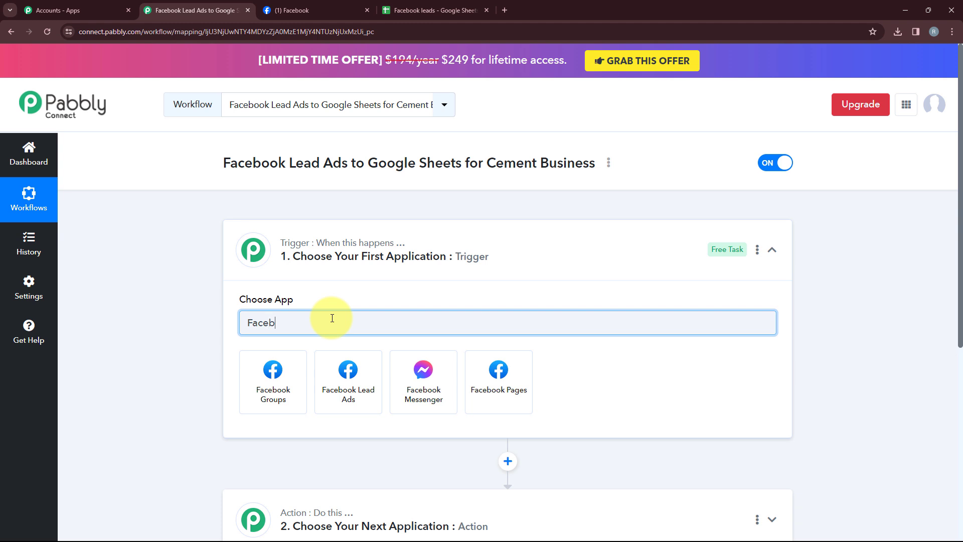
pyautogui.click(342, 370)
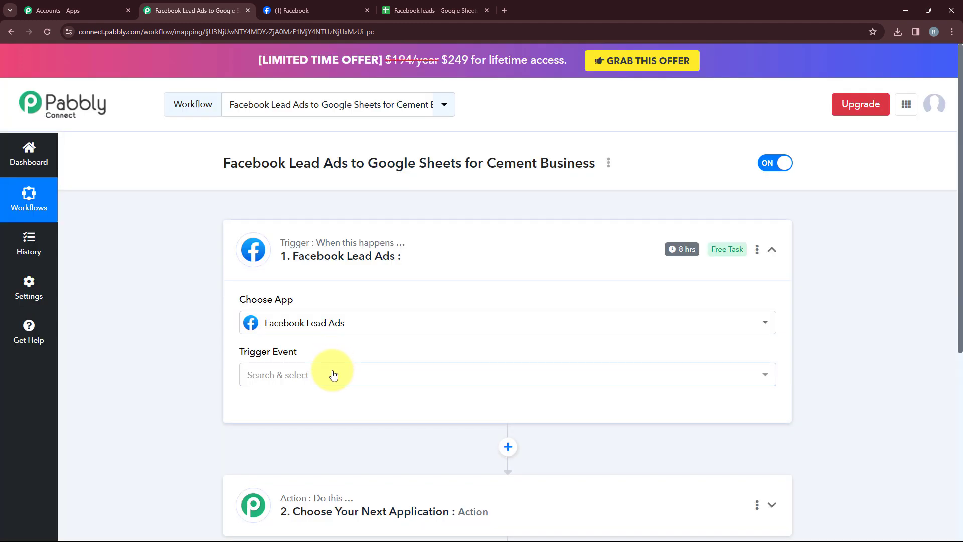
pyautogui.click(334, 376)
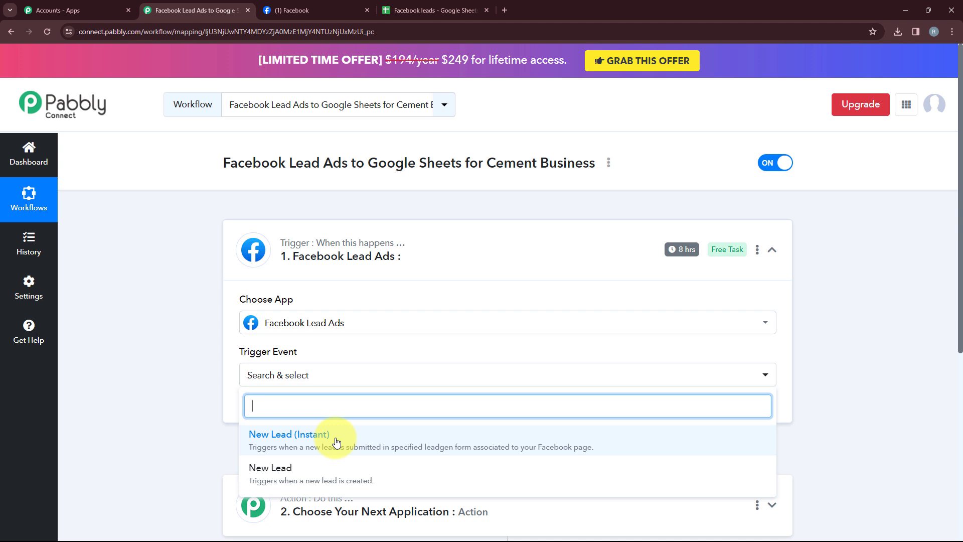
pyautogui.click(328, 442)
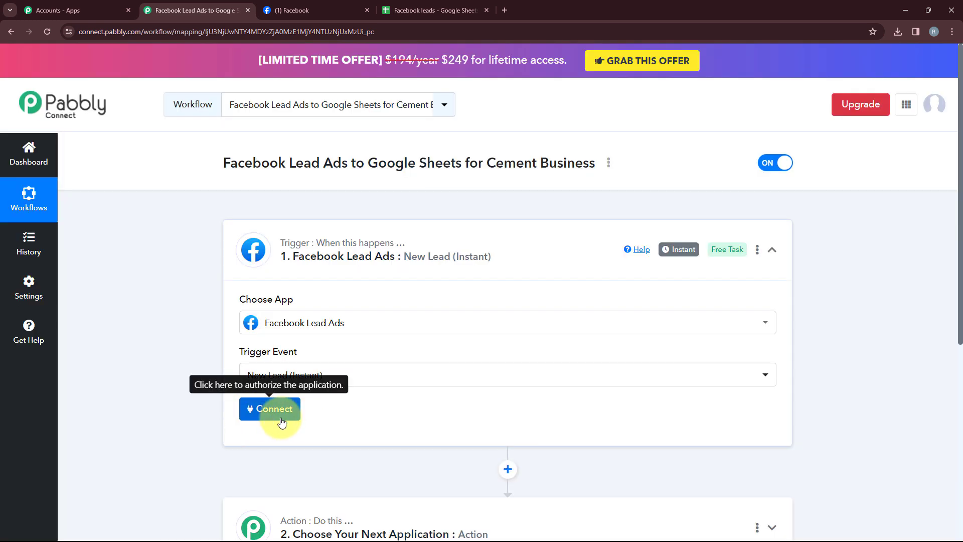
# Add a new Facebook Lead Ads connection and authorize it with the Facebook account
pyautogui.click(281, 423)
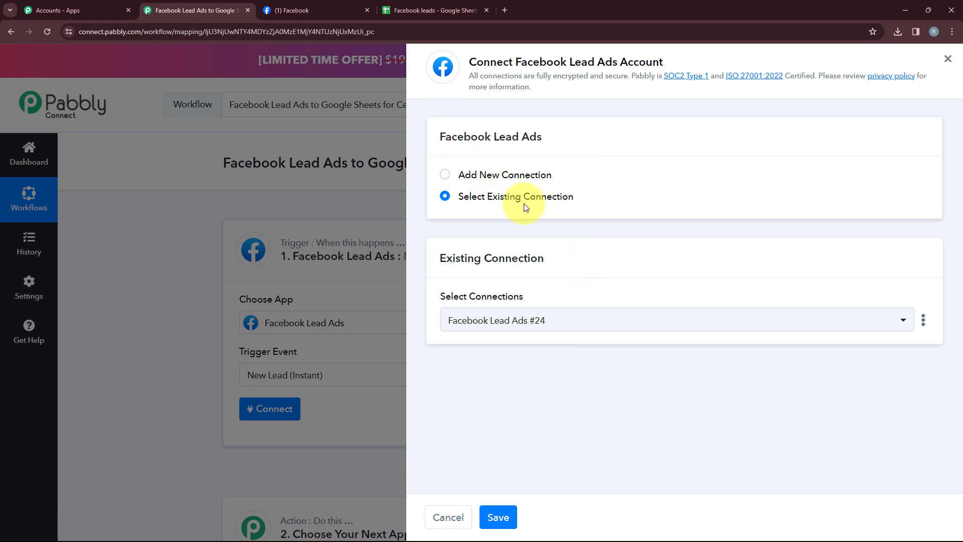
pyautogui.click(504, 180)
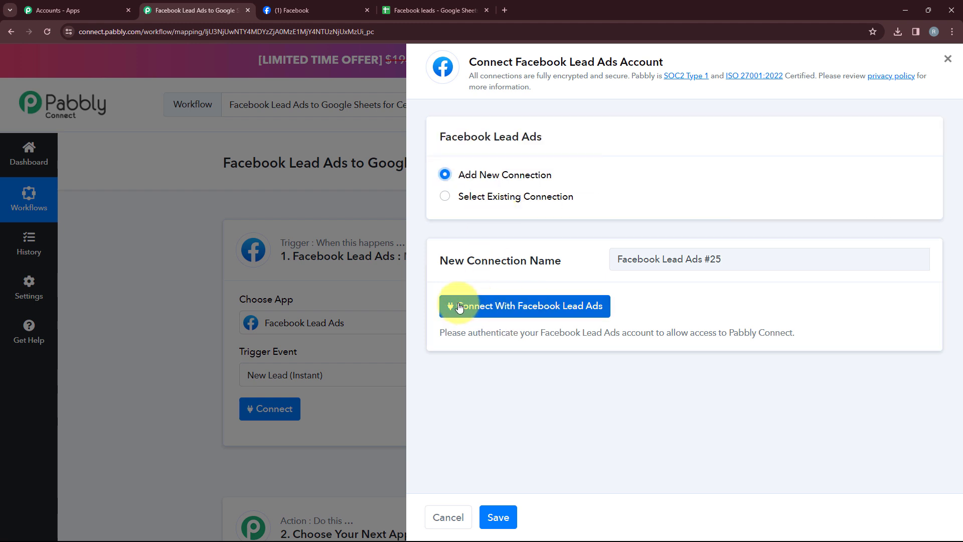
pyautogui.click(571, 306)
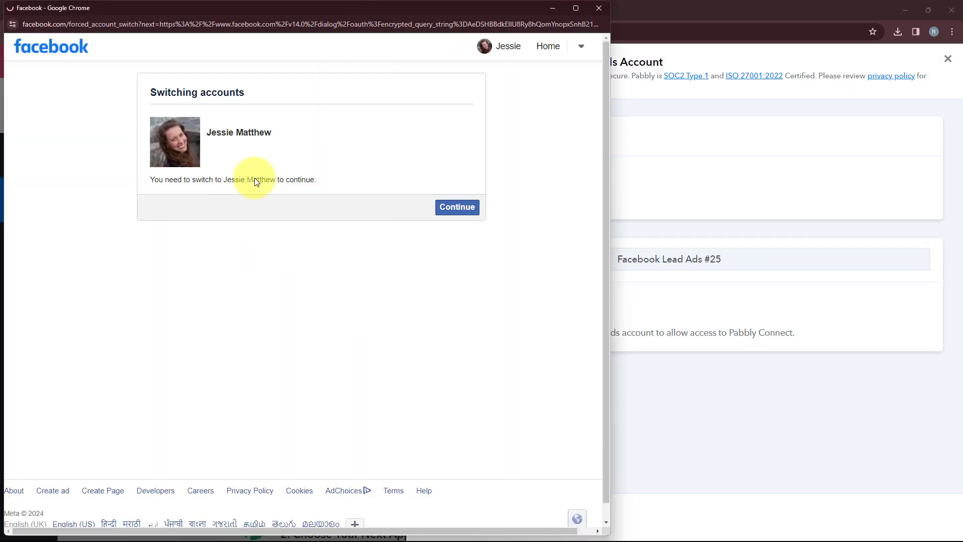
pyautogui.click(453, 210)
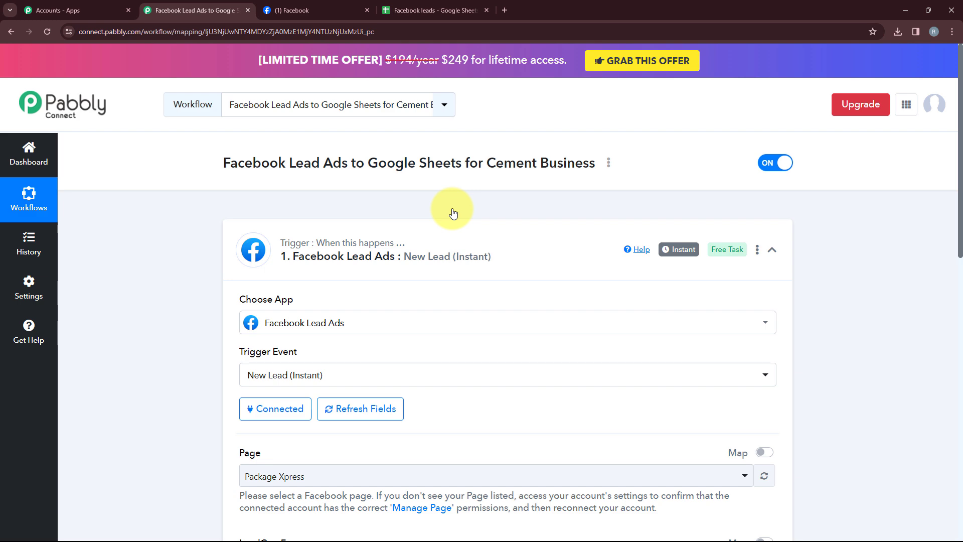
# Set the trigger's Facebook page to Betterbuild Cement
pyautogui.scroll(-2, 452, 208)
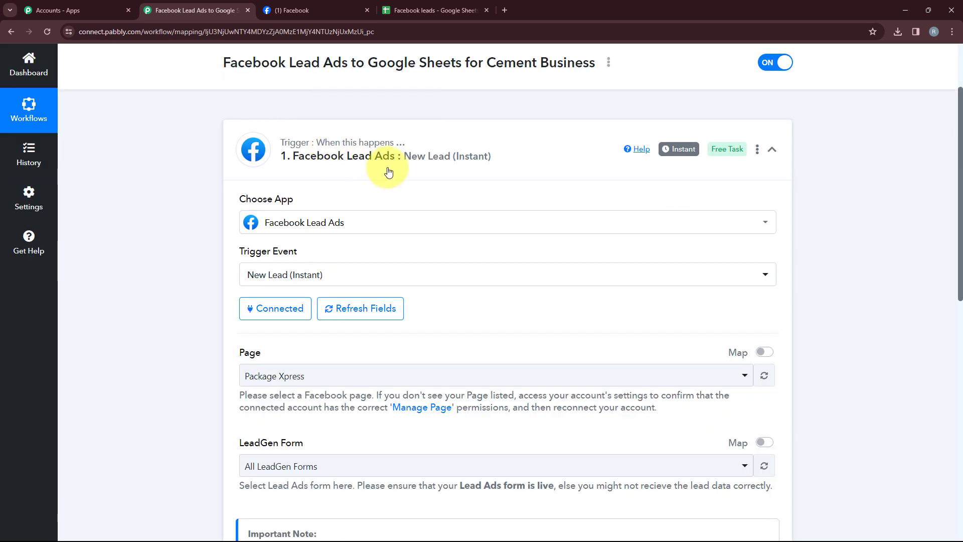
pyautogui.scroll(-2, 388, 172)
pyautogui.scroll(-1, 388, 172)
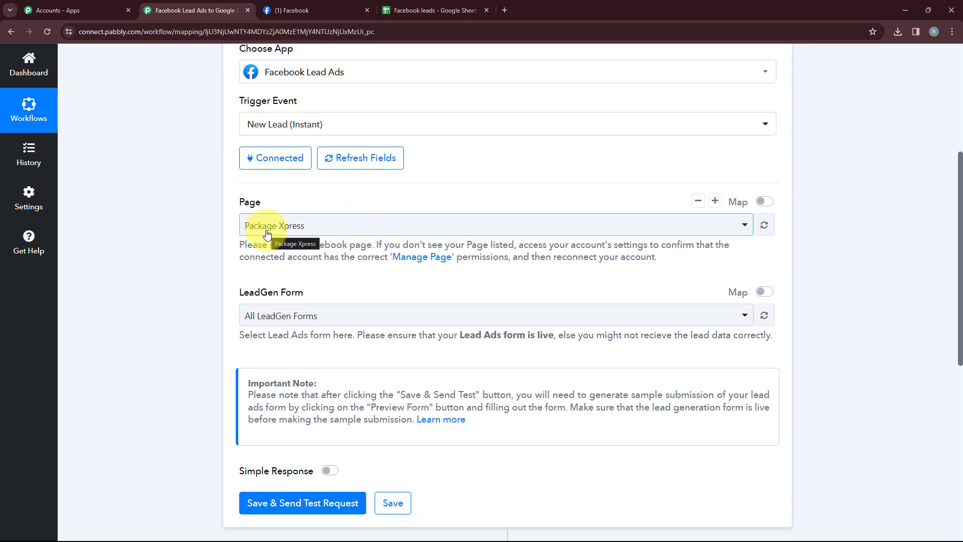
pyautogui.moveTo(240, 200); pyautogui.dragTo(271, 201)
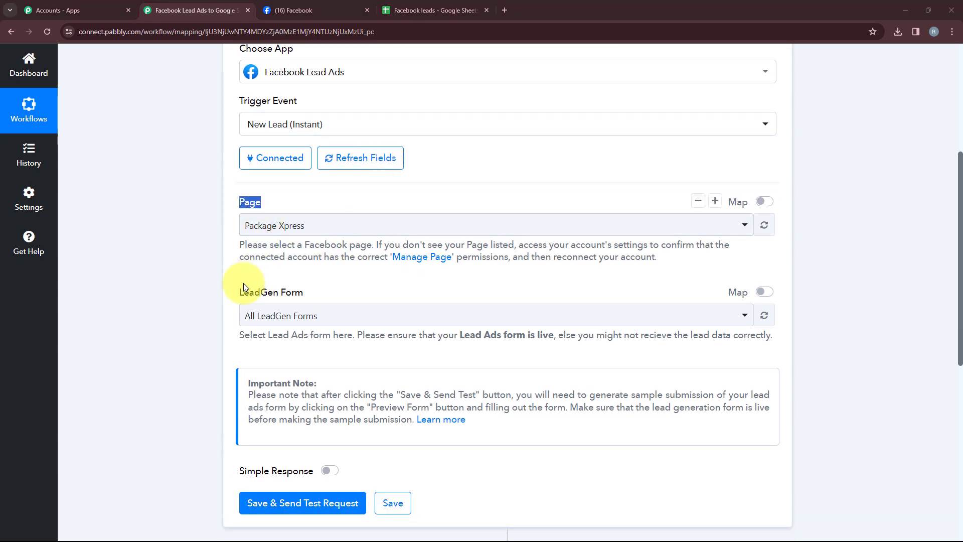
pyautogui.moveTo(239, 293); pyautogui.dragTo(327, 293)
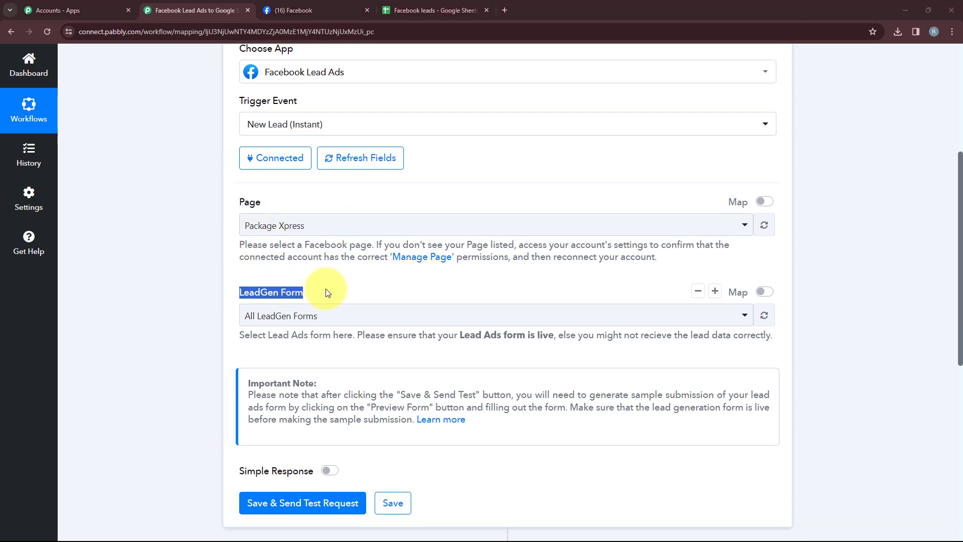
pyautogui.click(316, 5)
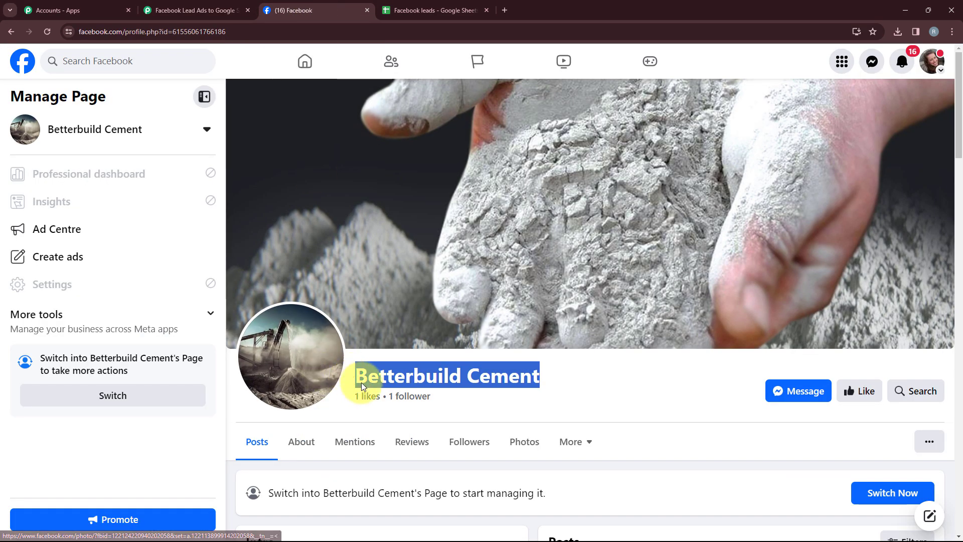
pyautogui.click(230, 10)
pyautogui.click(301, 225)
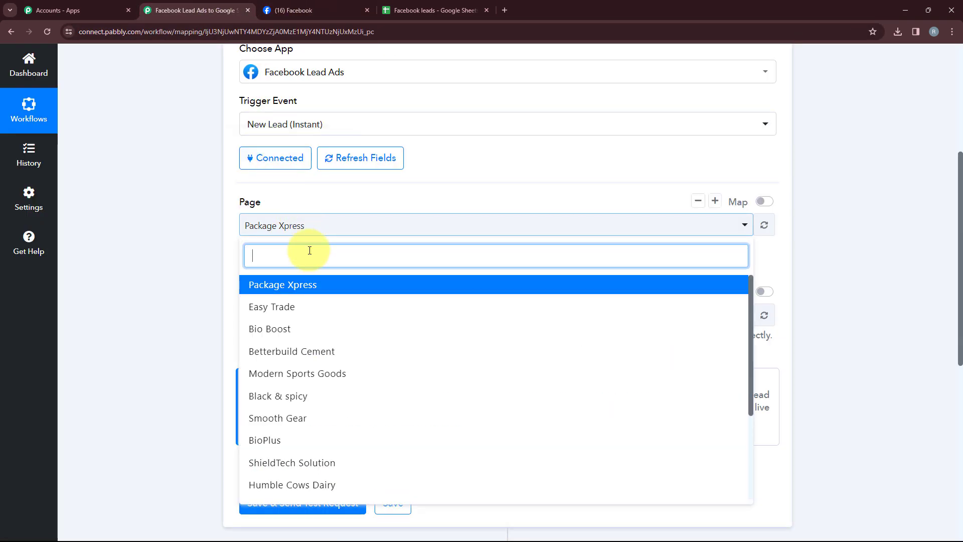
pyautogui.write('bett')
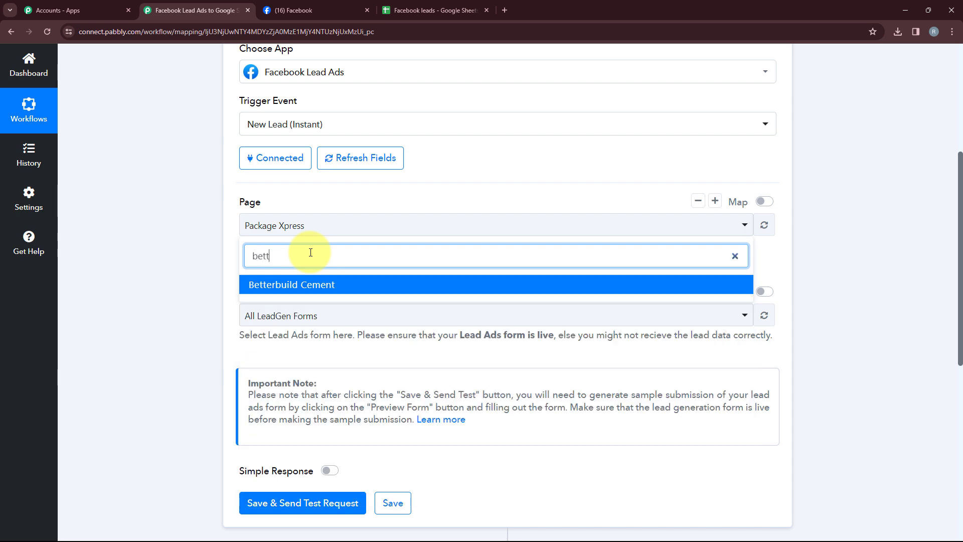
pyautogui.click(361, 285)
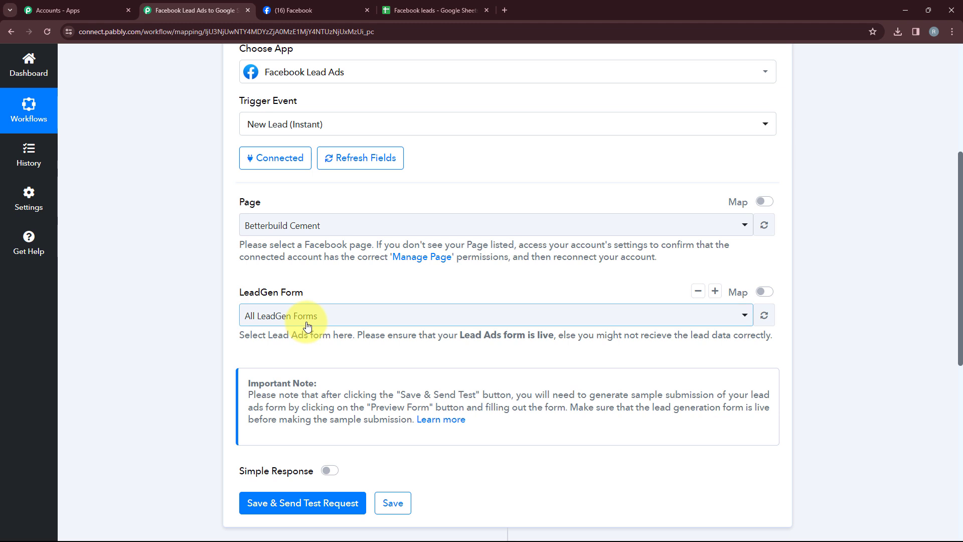
# Choose the Betterbuild Cement lead form and save the trigger while sending a test request
pyautogui.click(261, 316)
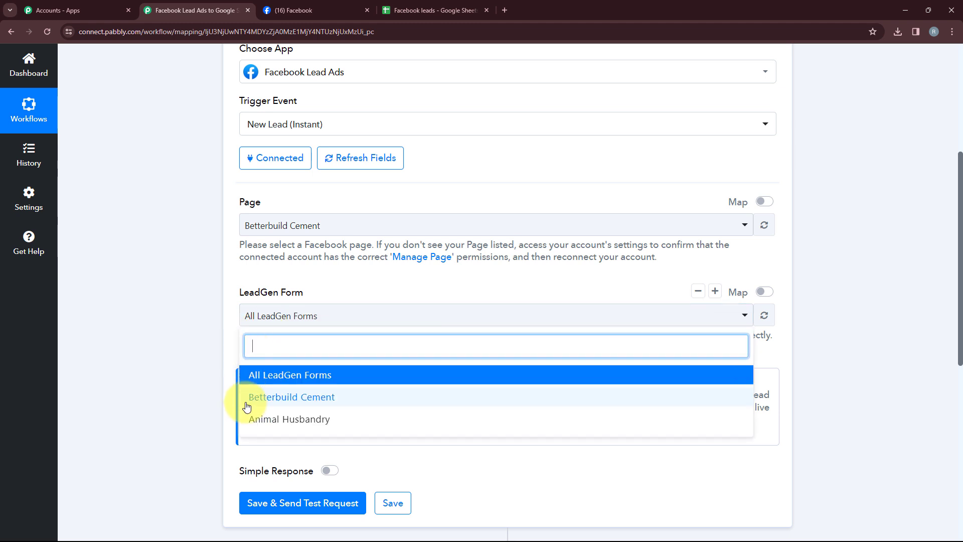
pyautogui.click(321, 399)
pyautogui.click(340, 317)
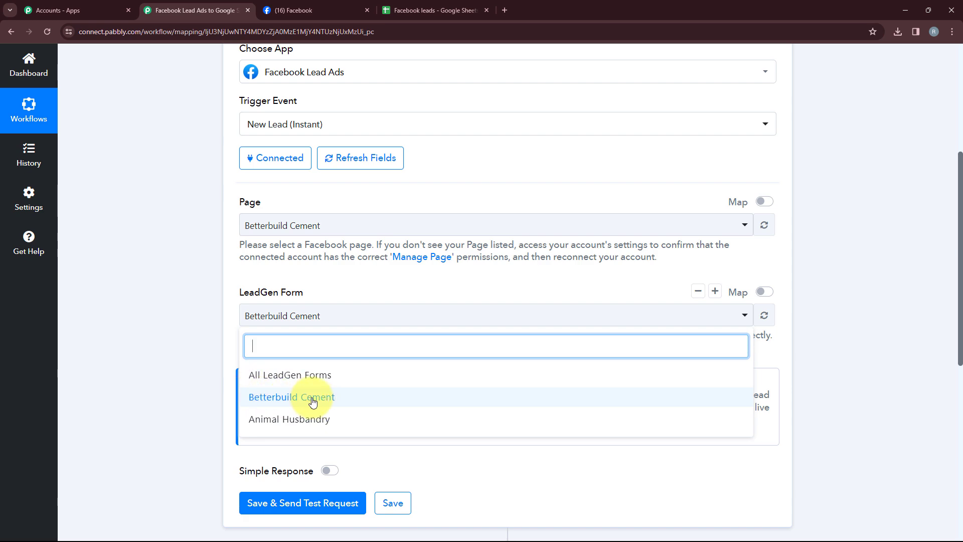
pyautogui.click(330, 397)
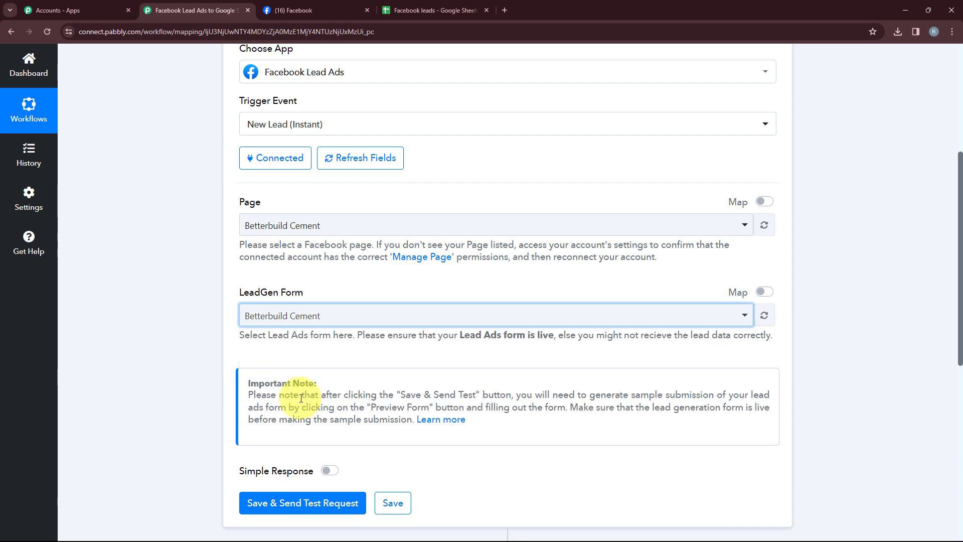
pyautogui.scroll(-4, 311, 396)
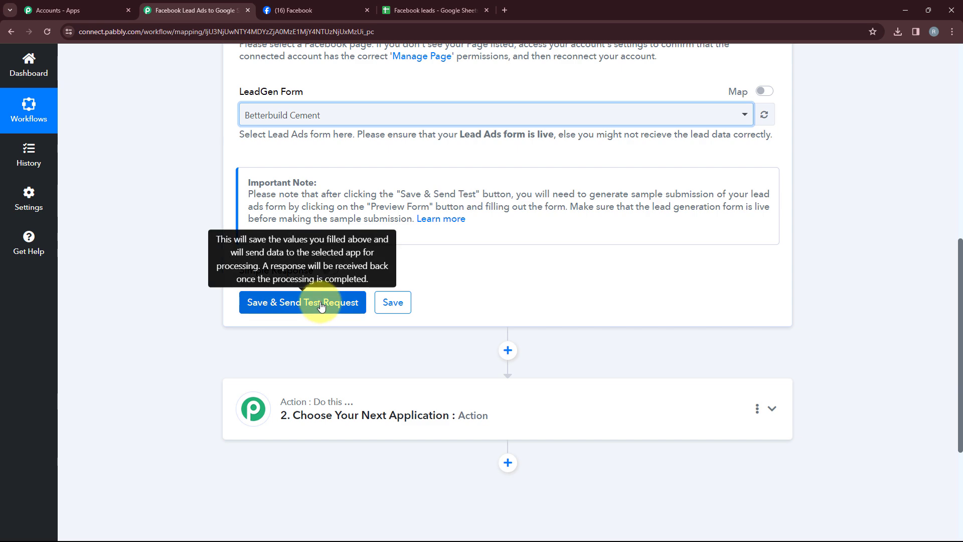
pyautogui.click(322, 302)
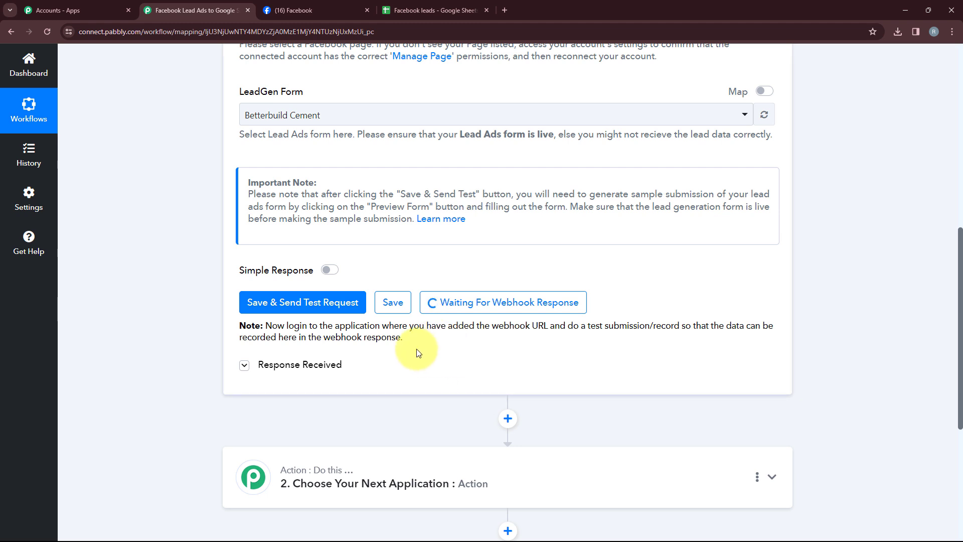
# Open the Lead Ads Testing Tool on Meta for Developers in a new tab
pyautogui.click(504, 11)
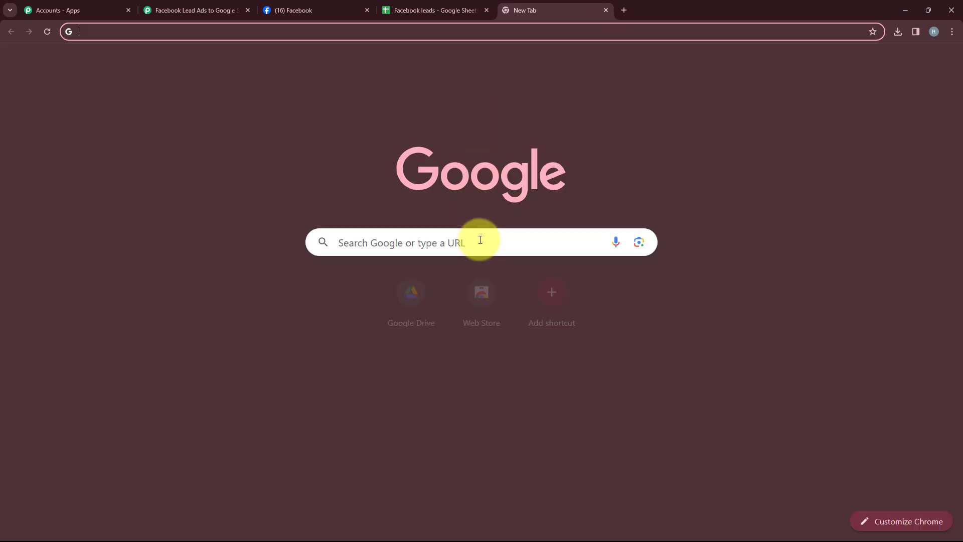
pyautogui.click(481, 240)
pyautogui.write('meta')
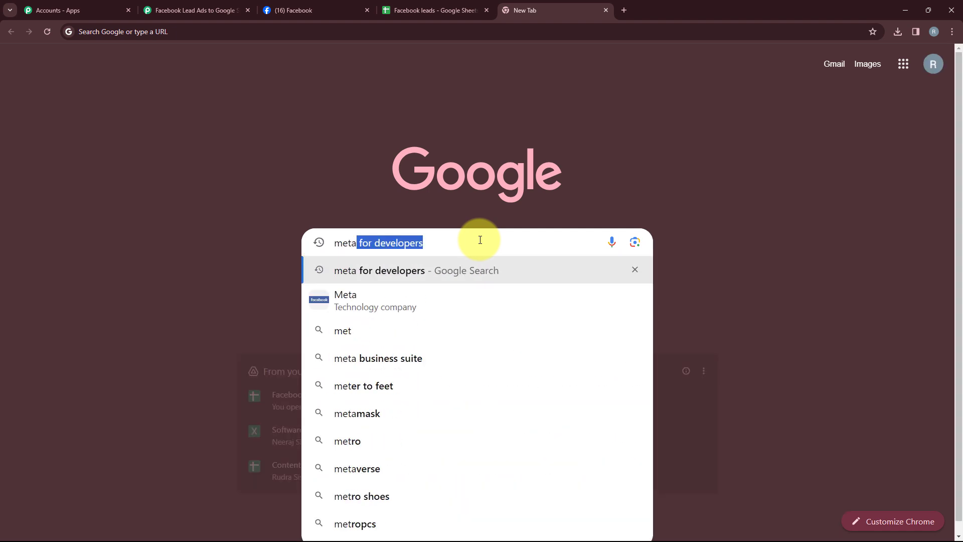
pyautogui.press('Right')
pyautogui.press('Return')
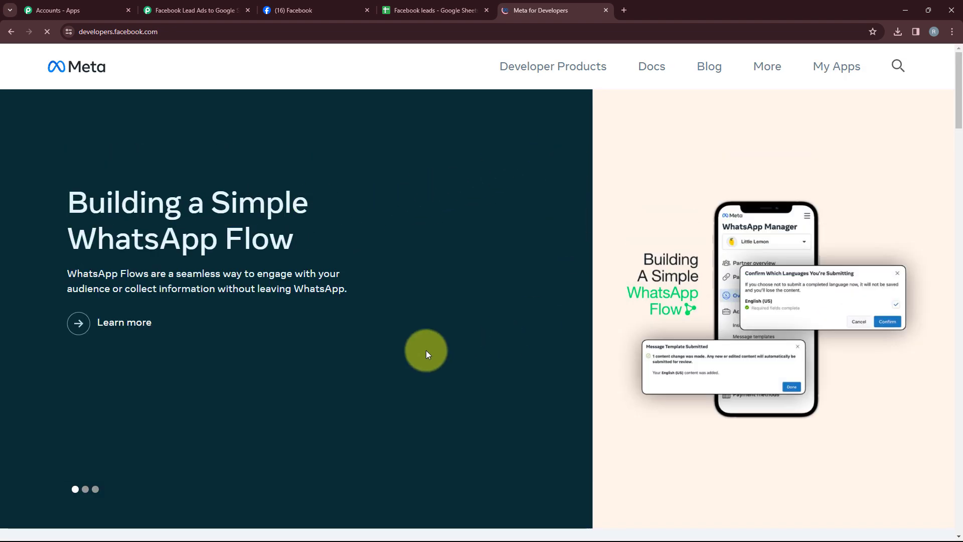
pyautogui.click(765, 74)
pyautogui.click(582, 201)
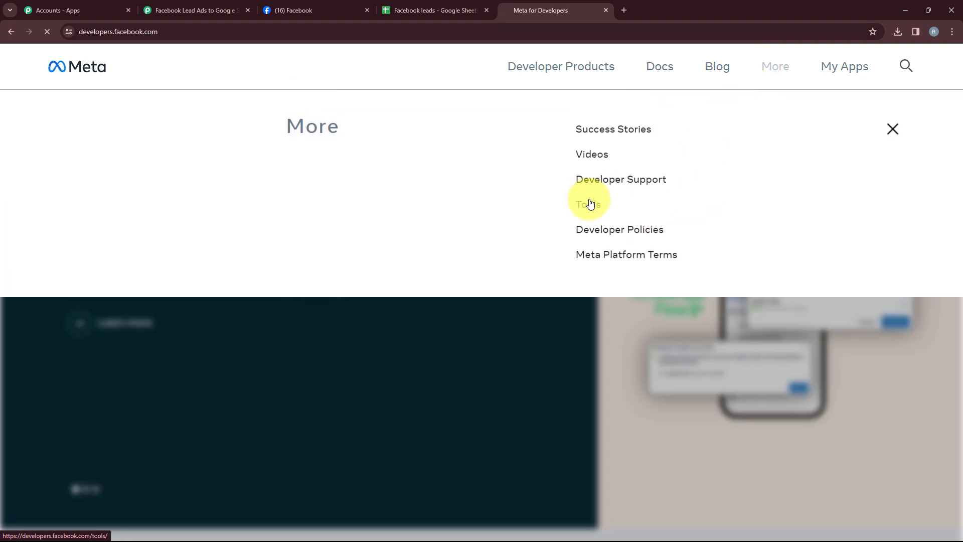
pyautogui.scroll(-7, 483, 279)
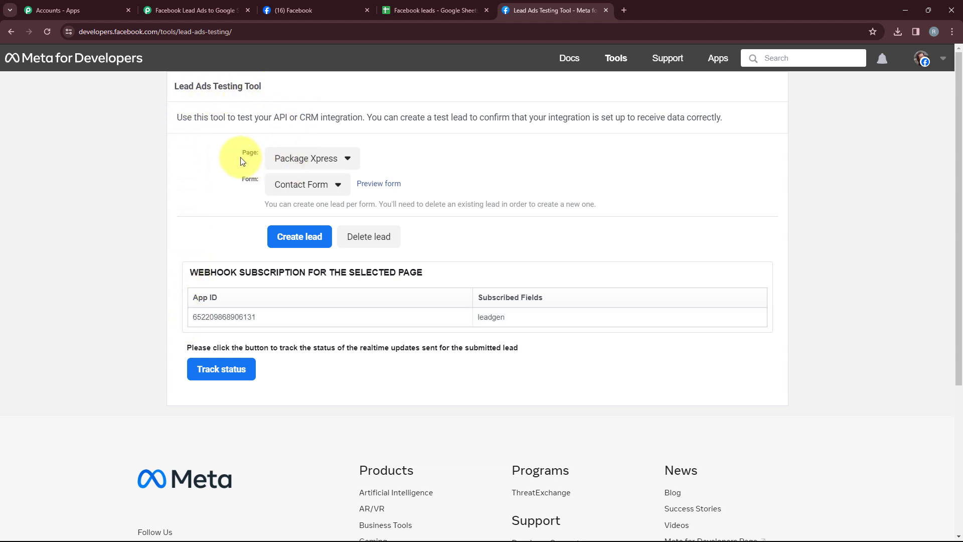
# Pick the Betterbuild Cement page and form, then submit a test lead through the form preview
pyautogui.click(289, 158)
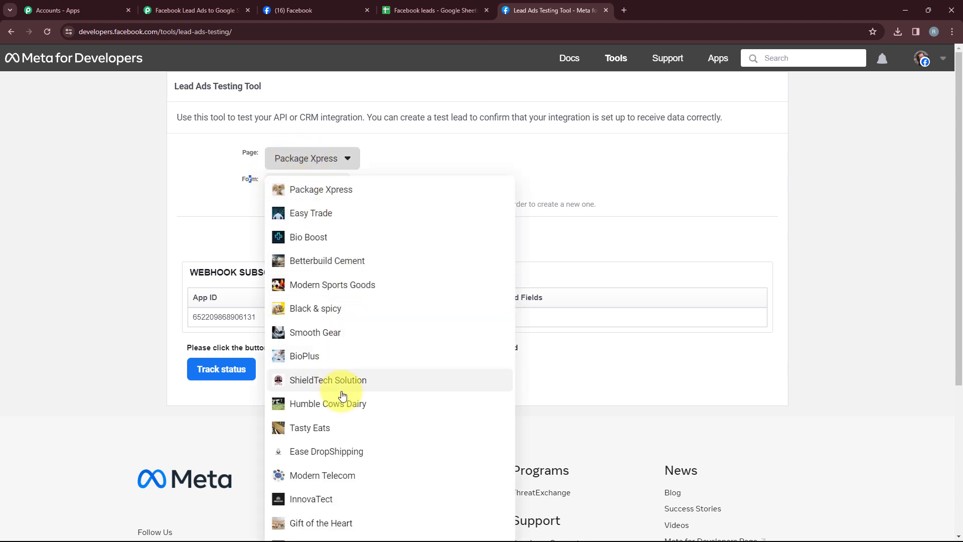
pyautogui.click(336, 270)
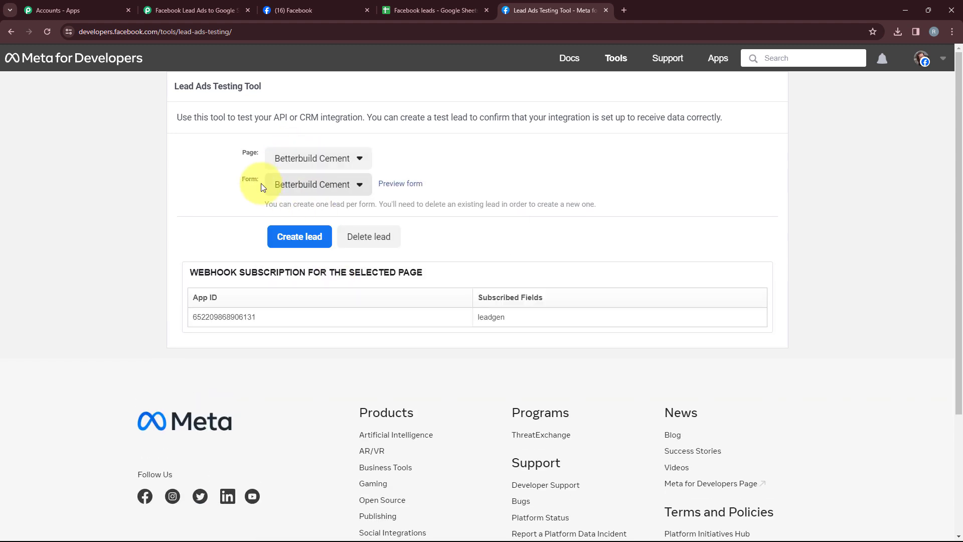
pyautogui.click(351, 188)
pyautogui.click(312, 205)
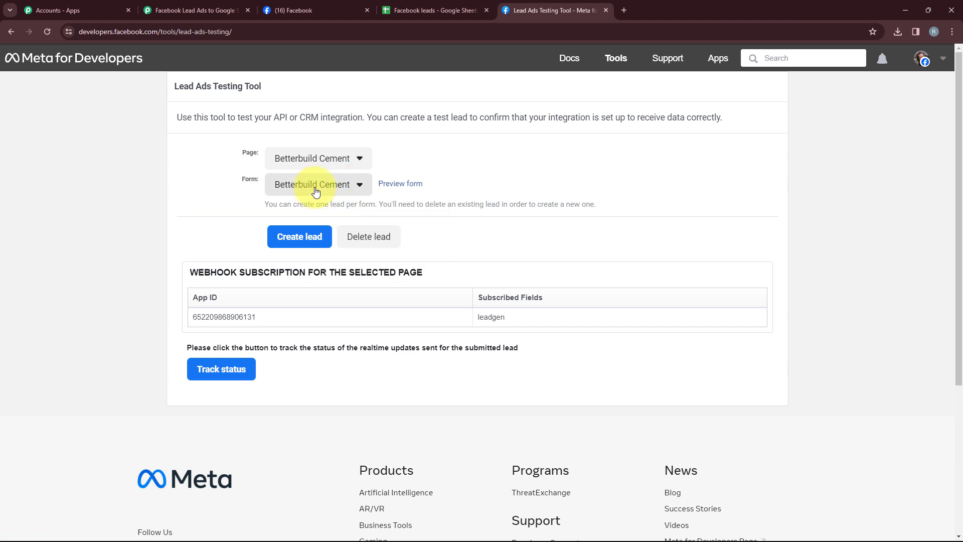
pyautogui.click(380, 185)
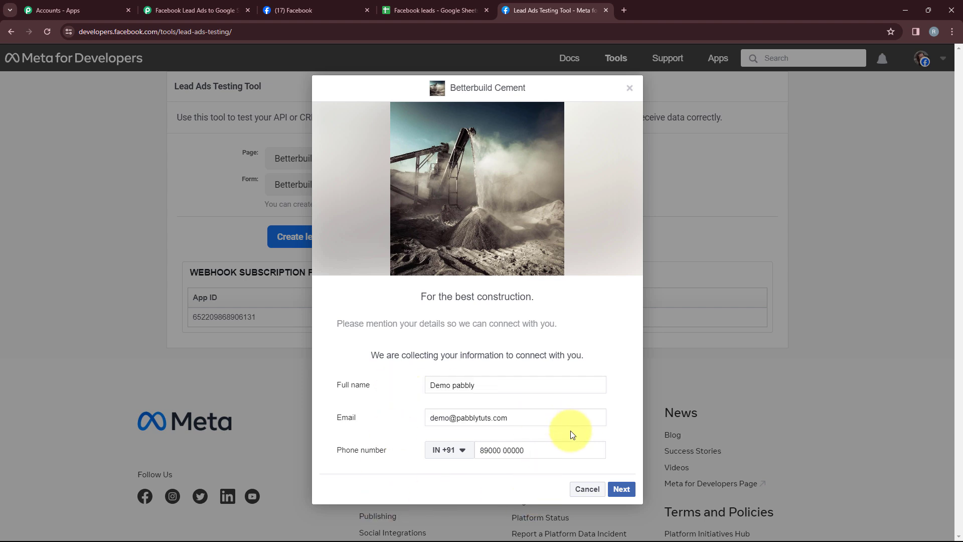
pyautogui.click(622, 490)
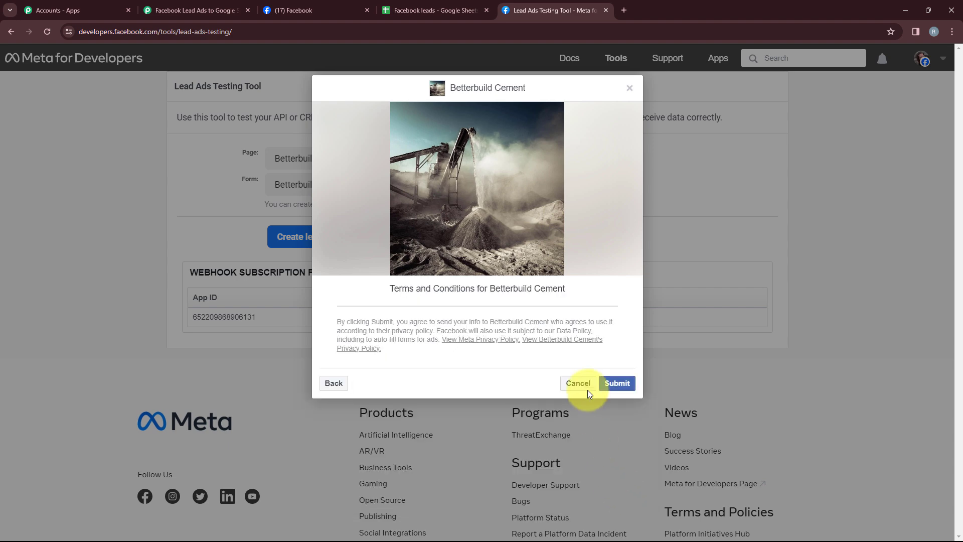
pyautogui.click(613, 385)
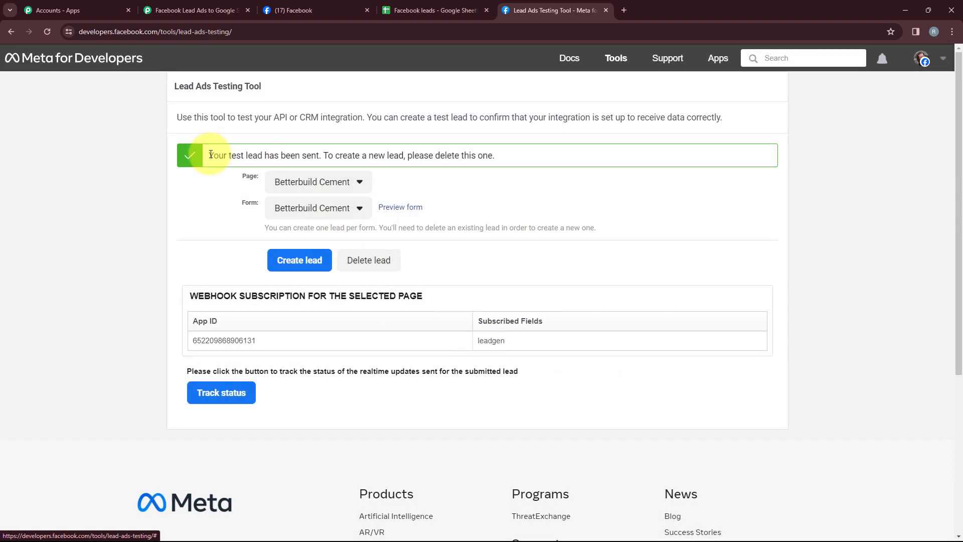
# Review the test lead response captured in the Pabbly trigger
pyautogui.moveTo(217, 155); pyautogui.dragTo(321, 165)
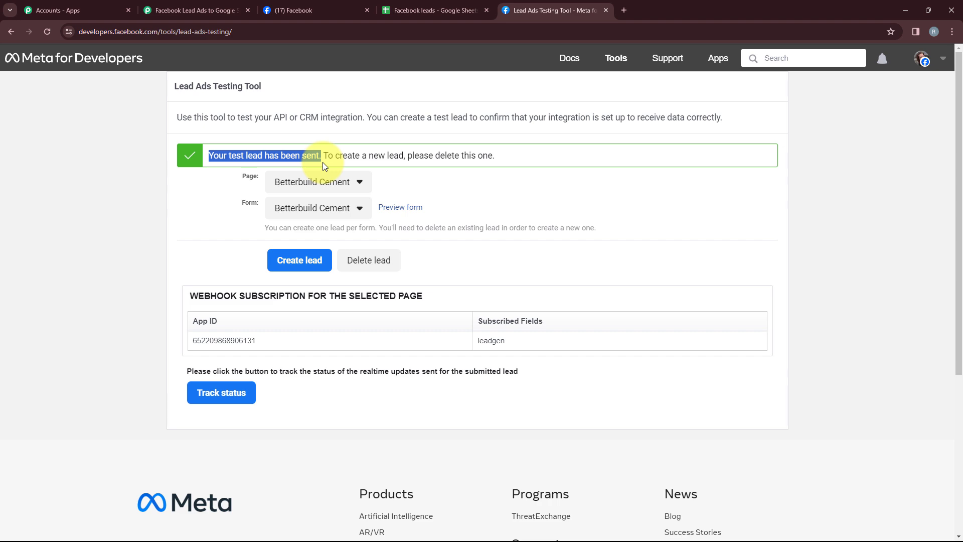
pyautogui.click(196, 10)
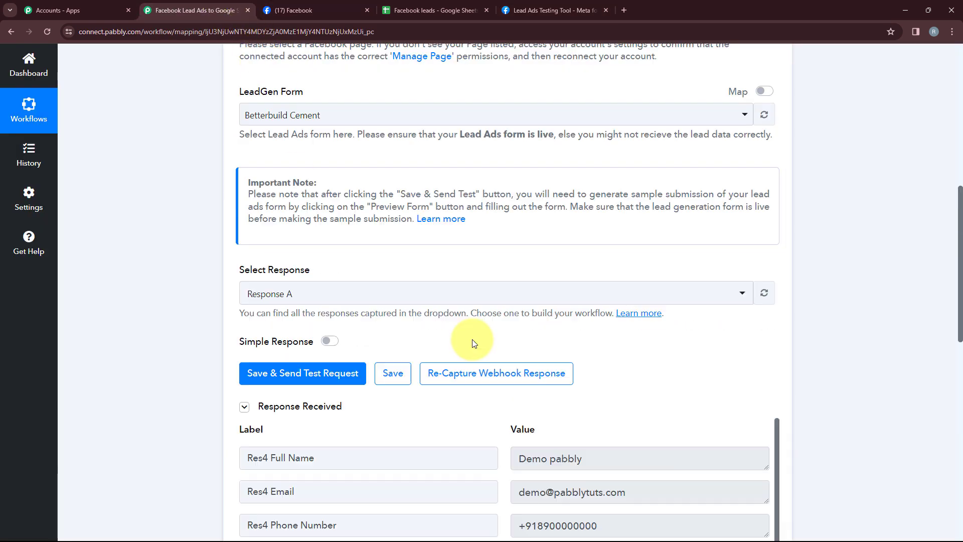
pyautogui.scroll(-6, 472, 341)
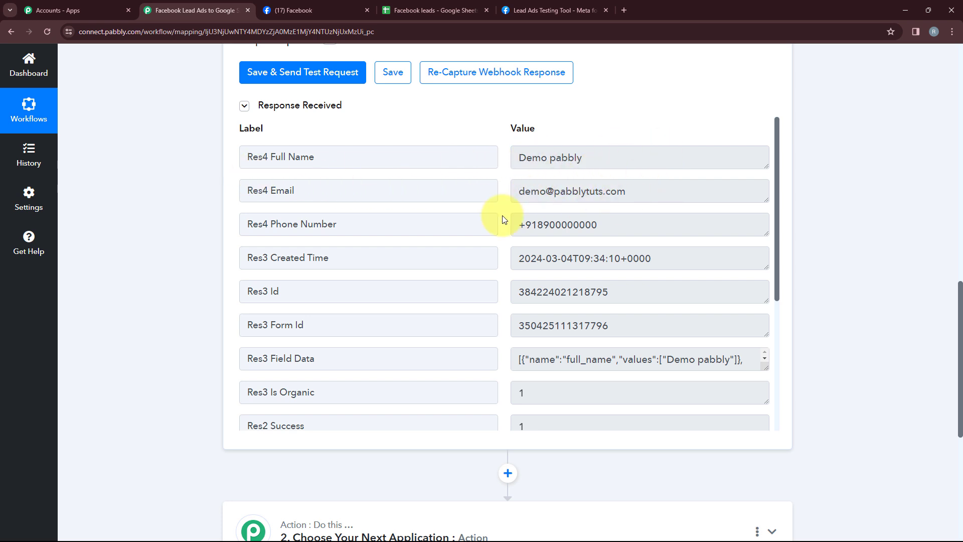
pyautogui.scroll(1, 628, 250)
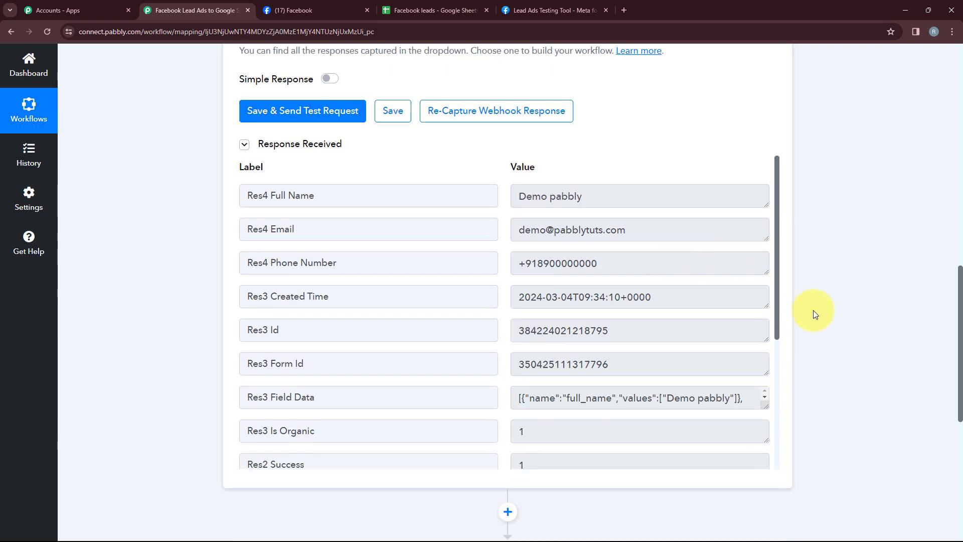
pyautogui.scroll(-7, 813, 311)
# Set the action app to Google Sheets with the Add New Row action event
pyautogui.click(419, 246)
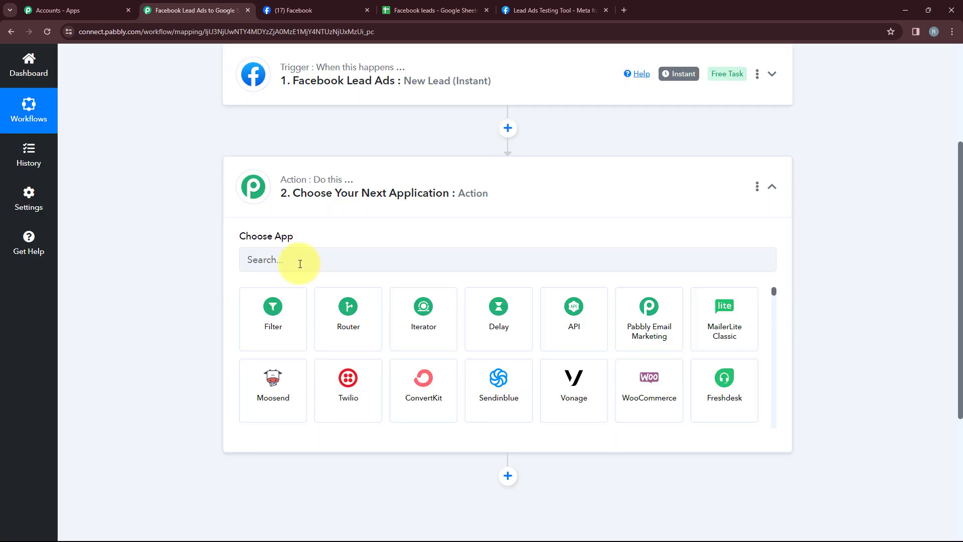
pyautogui.click(299, 263)
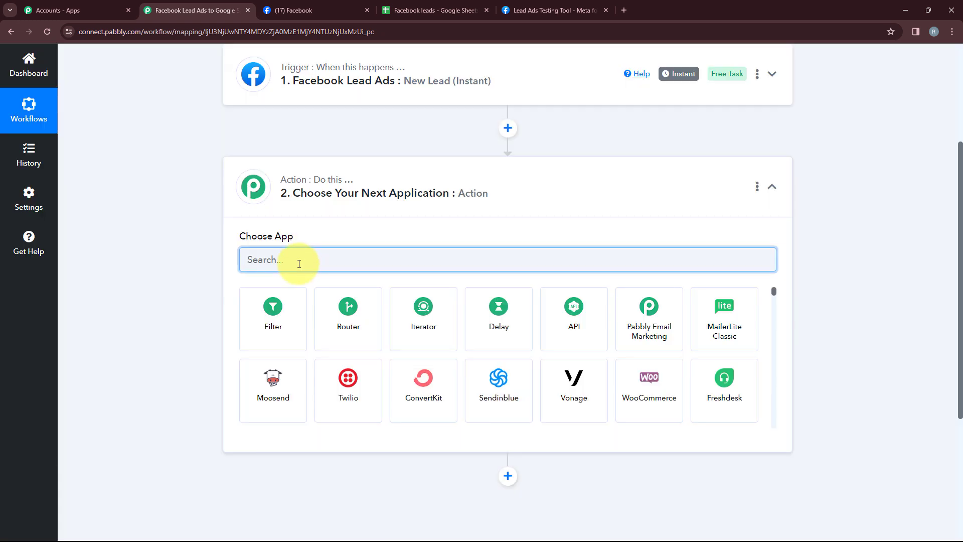
pyautogui.write('Goog')
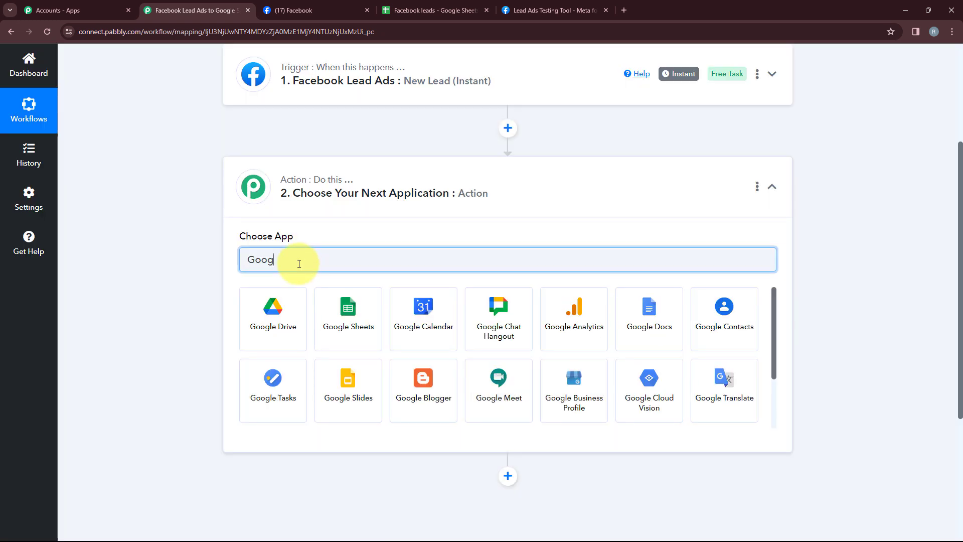
pyautogui.click(324, 335)
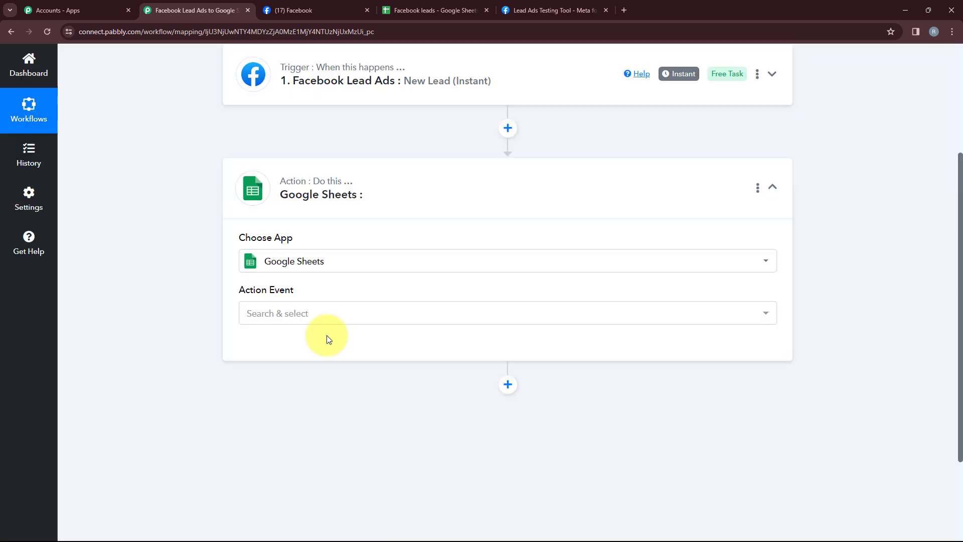
pyautogui.click(273, 313)
pyautogui.click(312, 131)
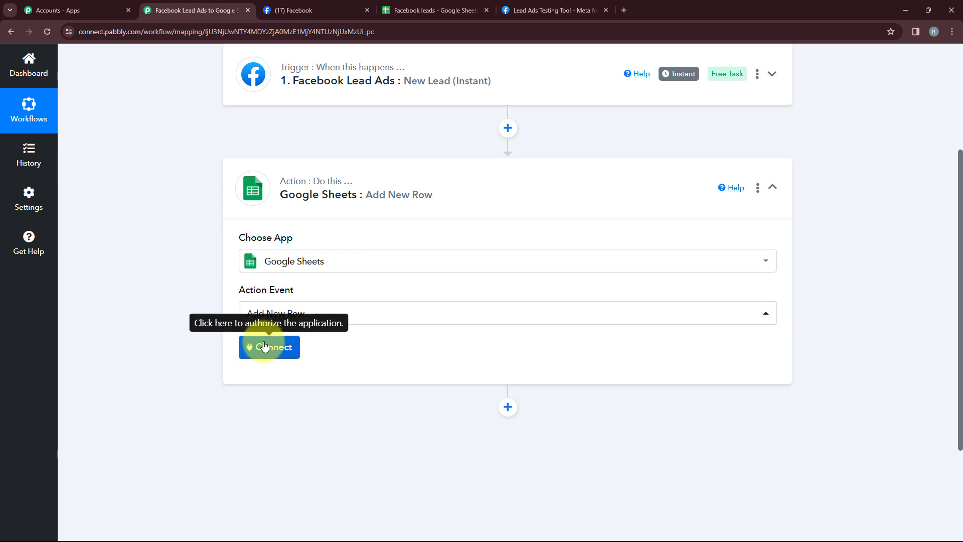
# Connect a new Google Sheets account by signing in with Google and allowing Pabbly Connect Sheets access
pyautogui.click(275, 350)
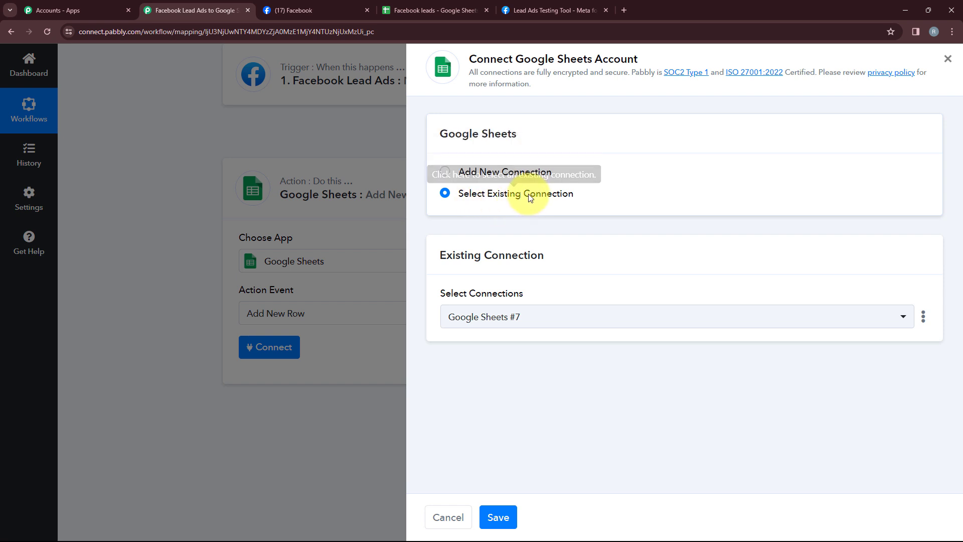
pyautogui.click(508, 178)
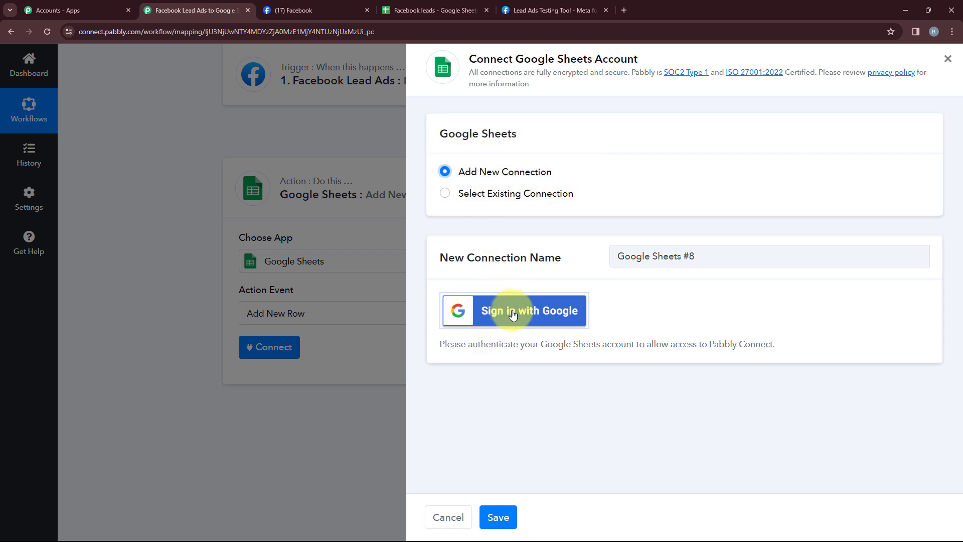
pyautogui.click(539, 315)
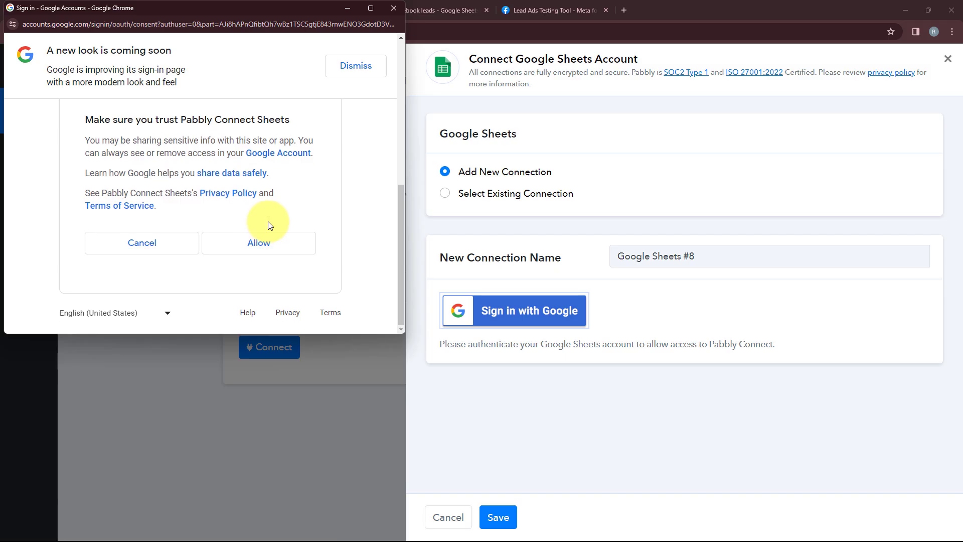
pyautogui.click(283, 249)
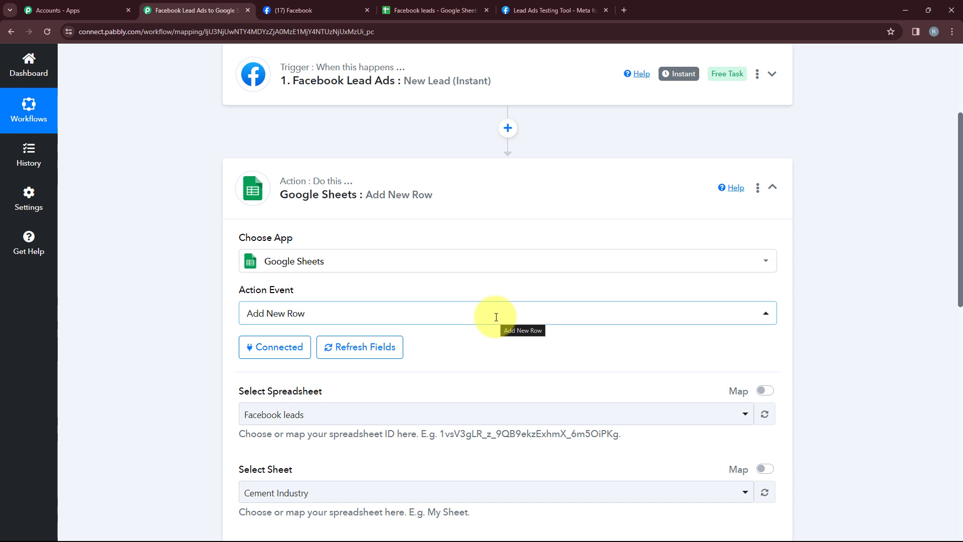
# Select the Facebook leads spreadsheet and its Cement Industry sheet for the new row
pyautogui.scroll(-4, 496, 317)
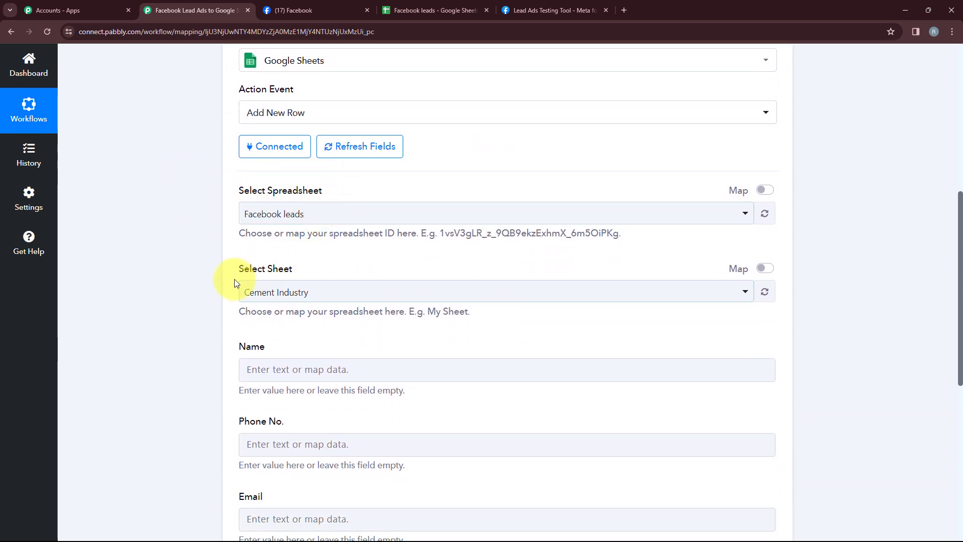
pyautogui.click(435, 10)
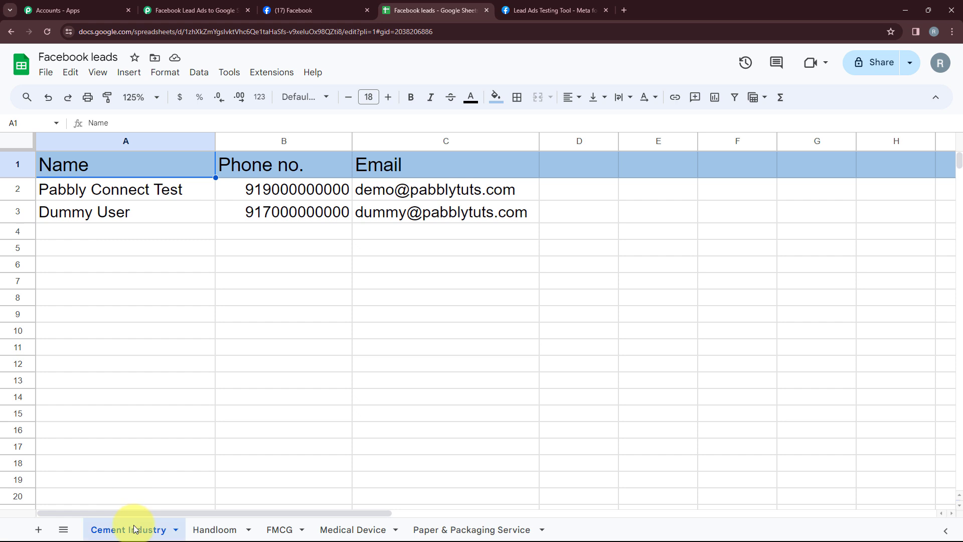
pyautogui.click(201, 10)
pyautogui.click(301, 220)
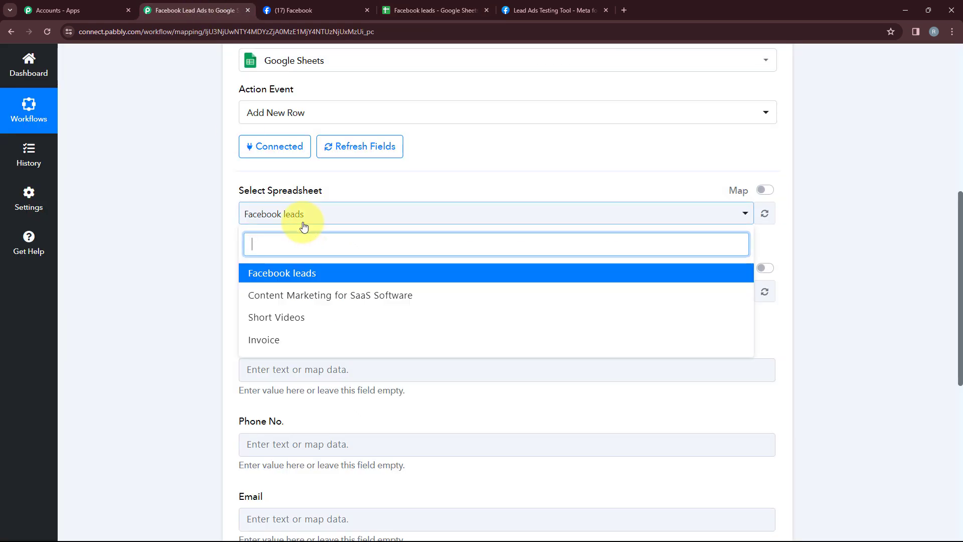
pyautogui.click(296, 279)
pyautogui.click(272, 296)
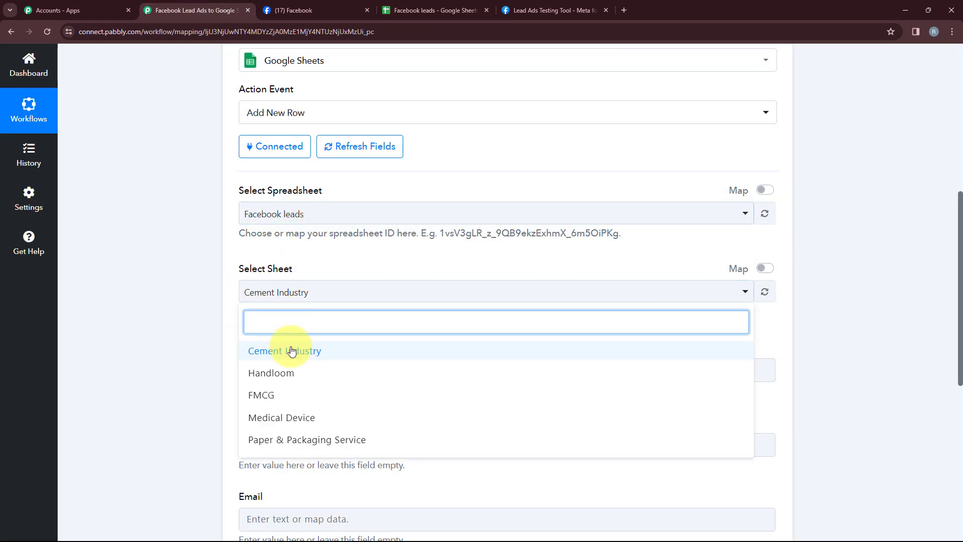
pyautogui.click(258, 348)
pyautogui.scroll(-3, 225, 219)
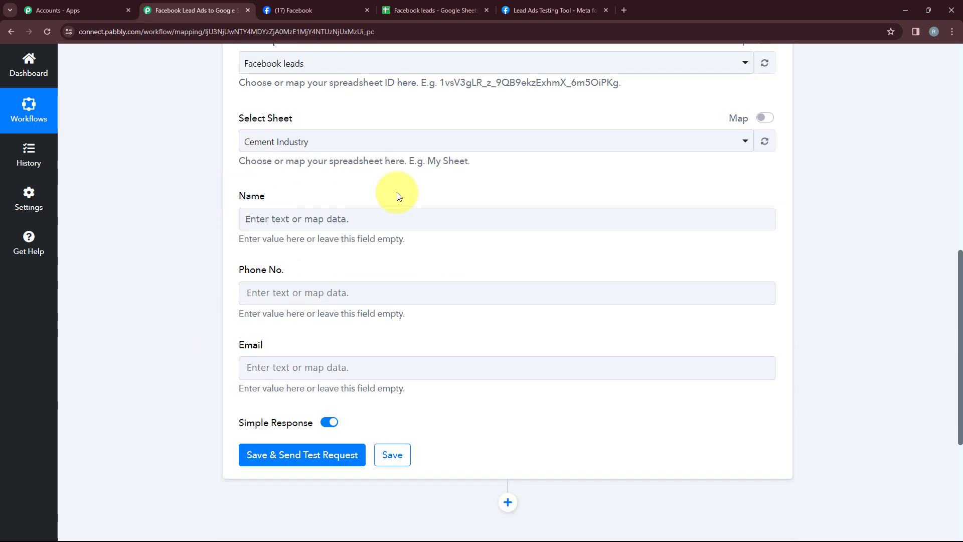
# Map the Name, Phone No. and Email fields to the lead's Full Name, Phone Number and Email
pyautogui.click(301, 226)
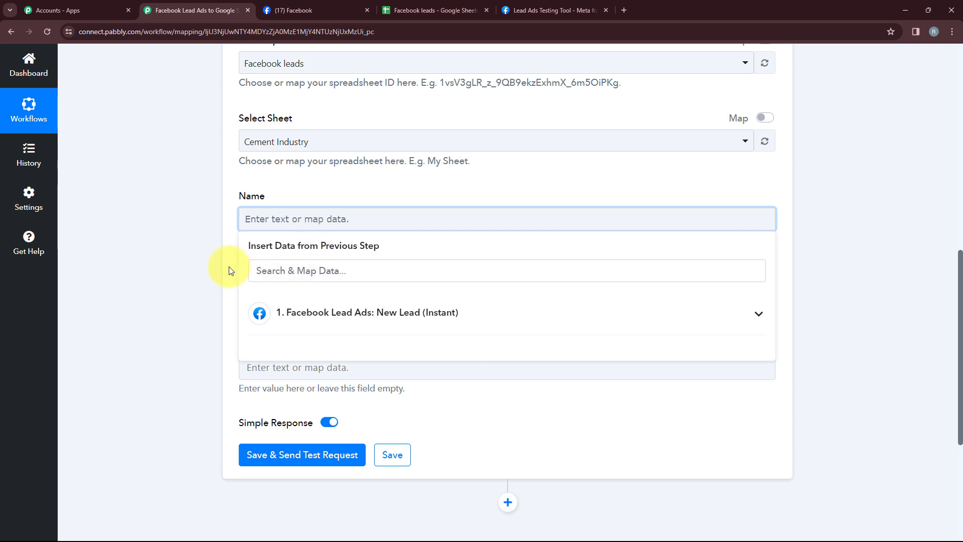
pyautogui.click(354, 313)
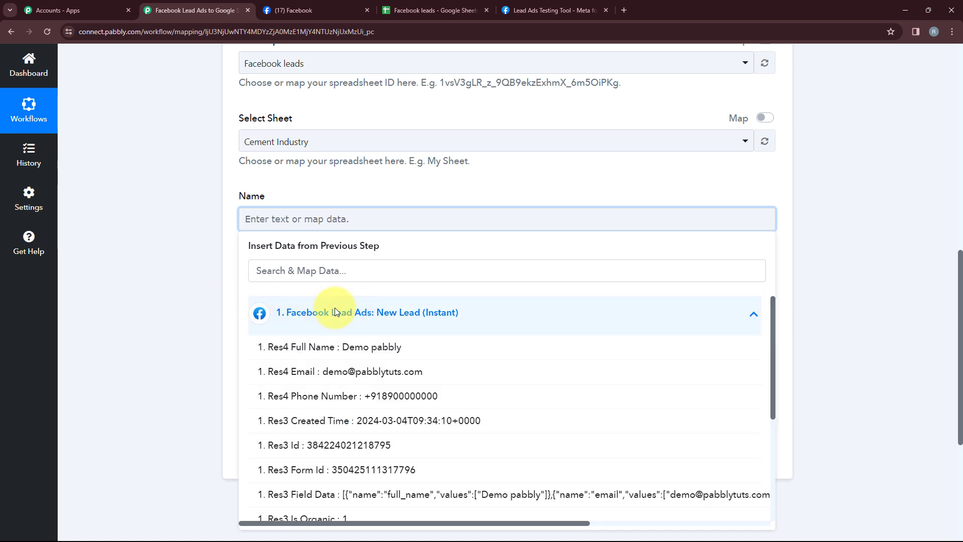
pyautogui.click(317, 346)
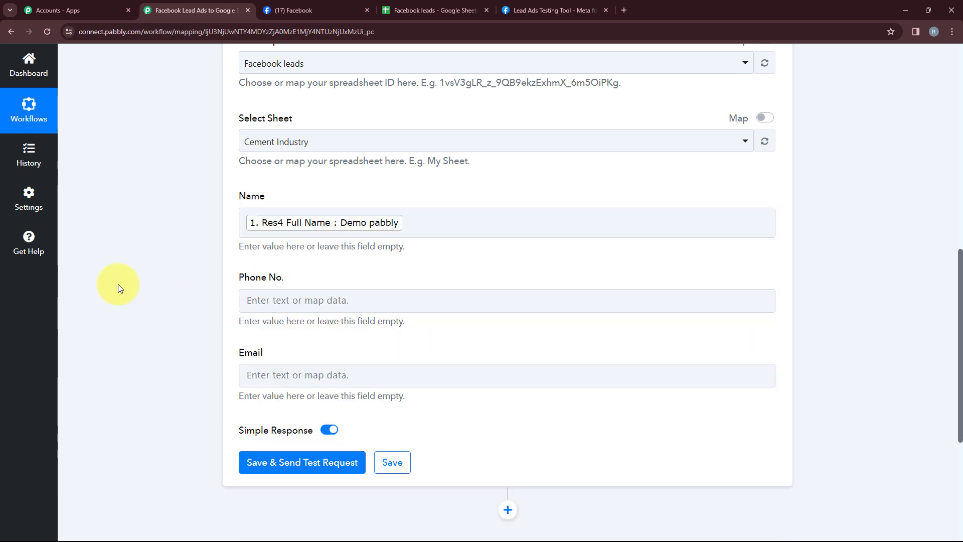
pyautogui.click(256, 299)
pyautogui.click(271, 393)
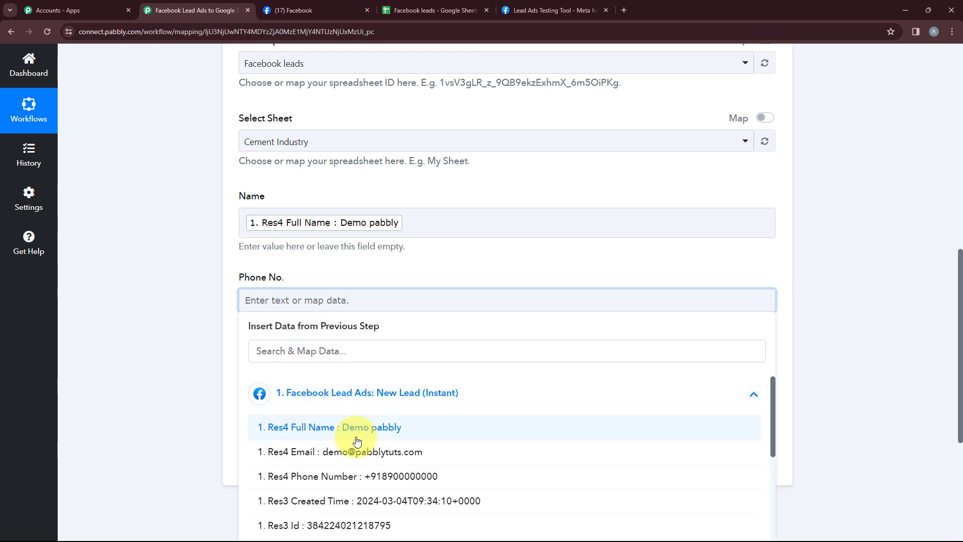
pyautogui.click(361, 476)
pyautogui.click(341, 383)
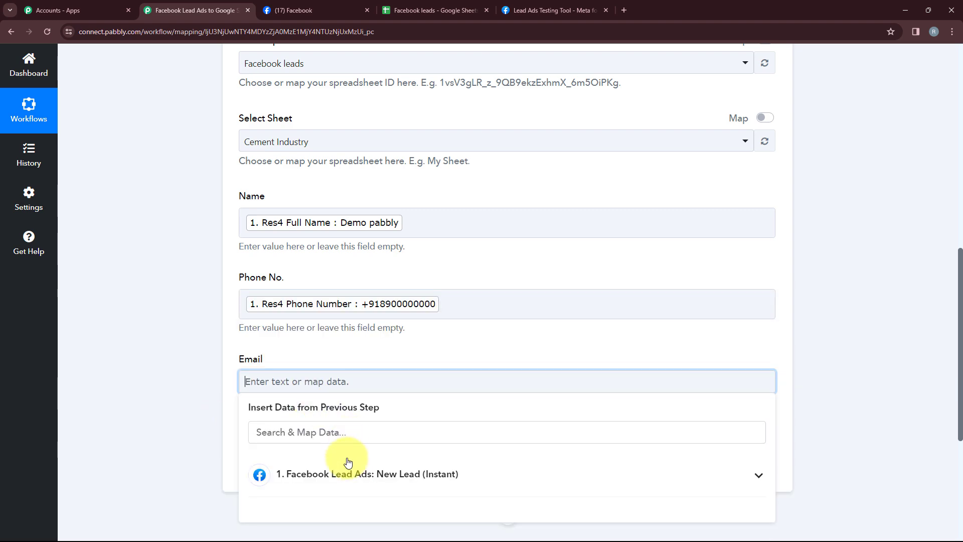
pyautogui.click(348, 464)
pyautogui.scroll(-4, 351, 445)
pyautogui.click(276, 341)
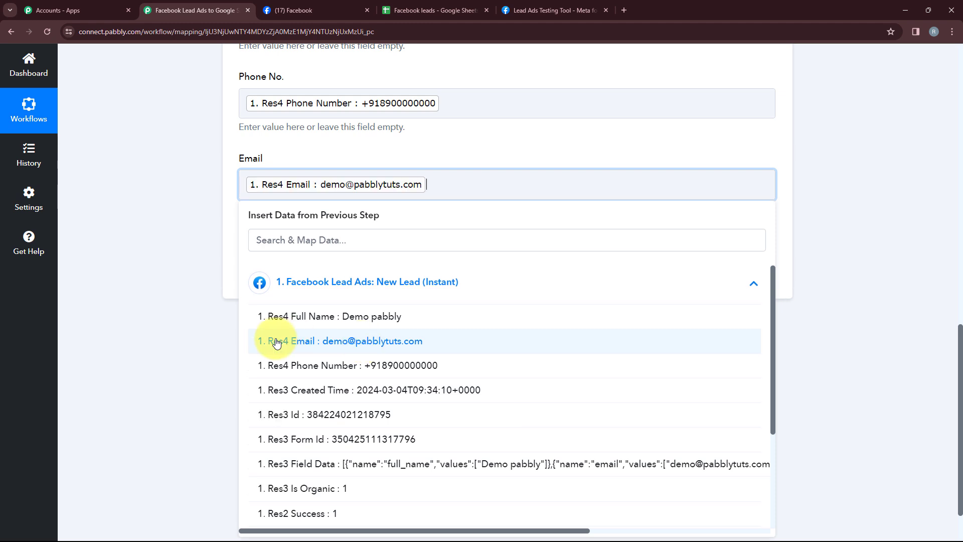
pyautogui.click(183, 342)
pyautogui.scroll(3, 254, 340)
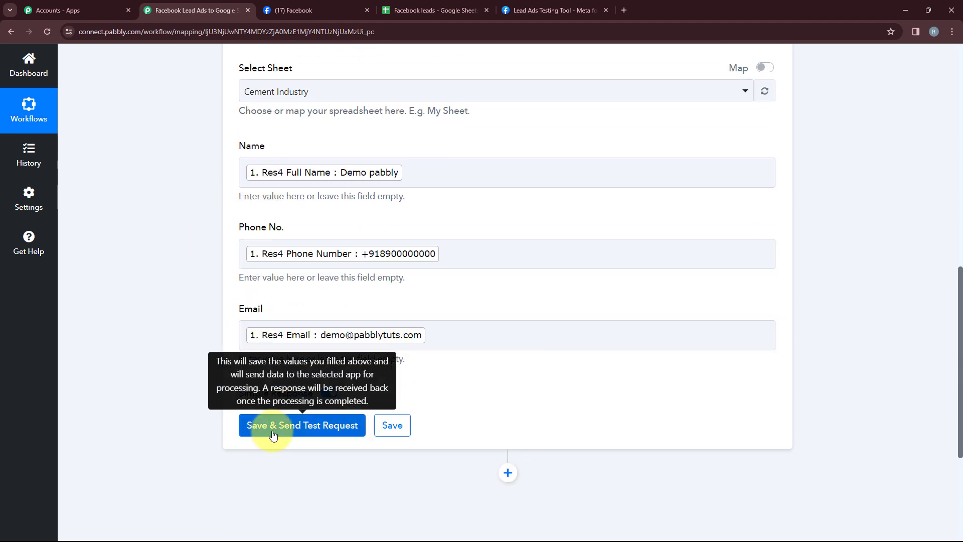
# Save the action with a test request and inspect the added row in the Cement Industry sheet
pyautogui.click(329, 425)
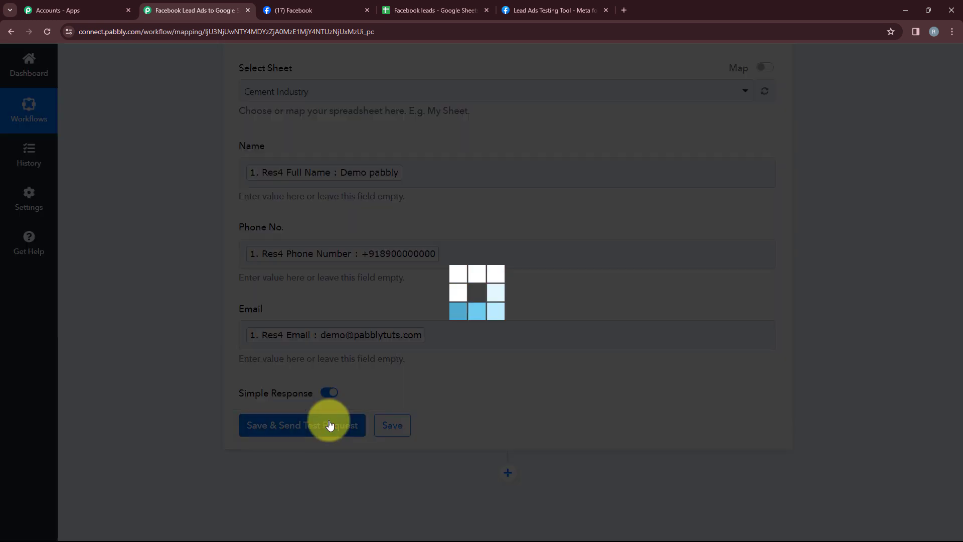
pyautogui.scroll(-1, 434, 361)
pyautogui.scroll(-4, 434, 361)
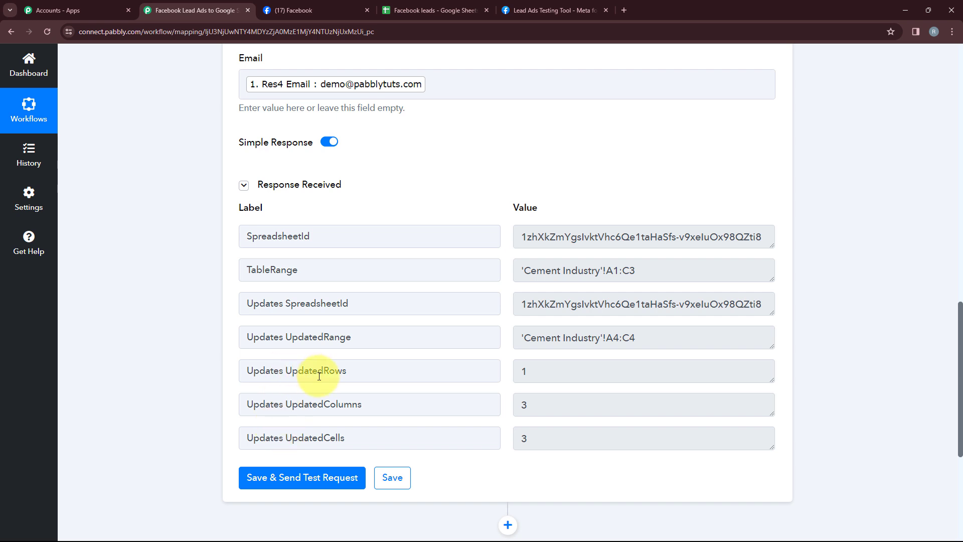
pyautogui.click(444, 4)
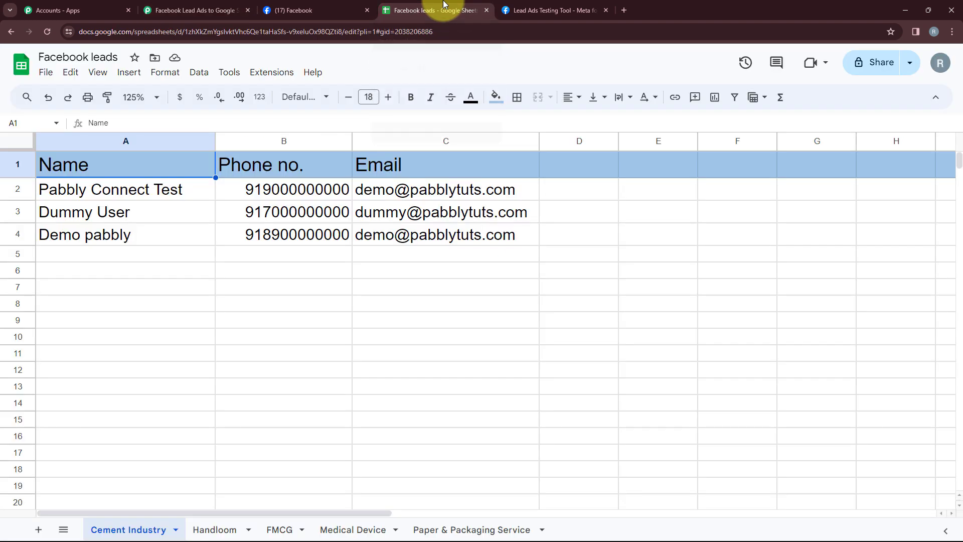
pyautogui.click(14, 239)
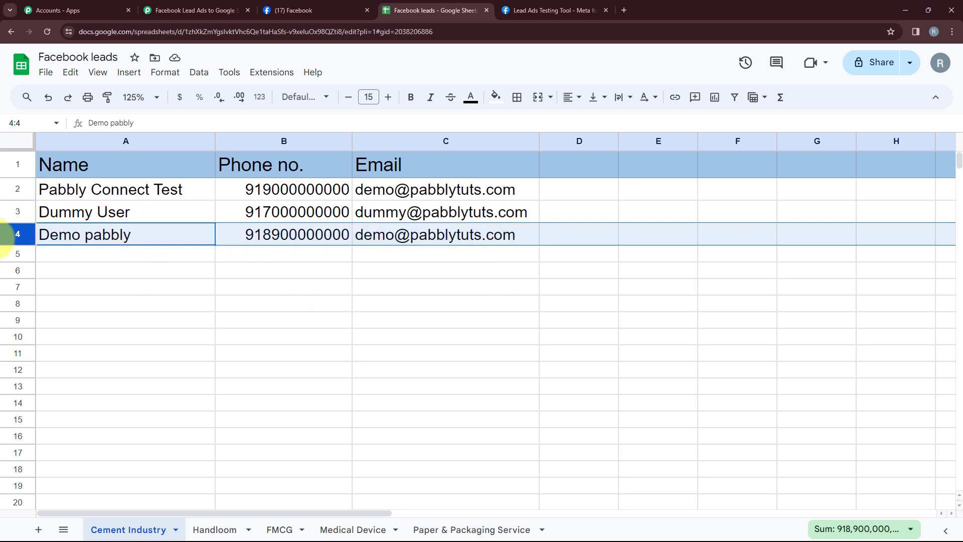
pyautogui.click(95, 273)
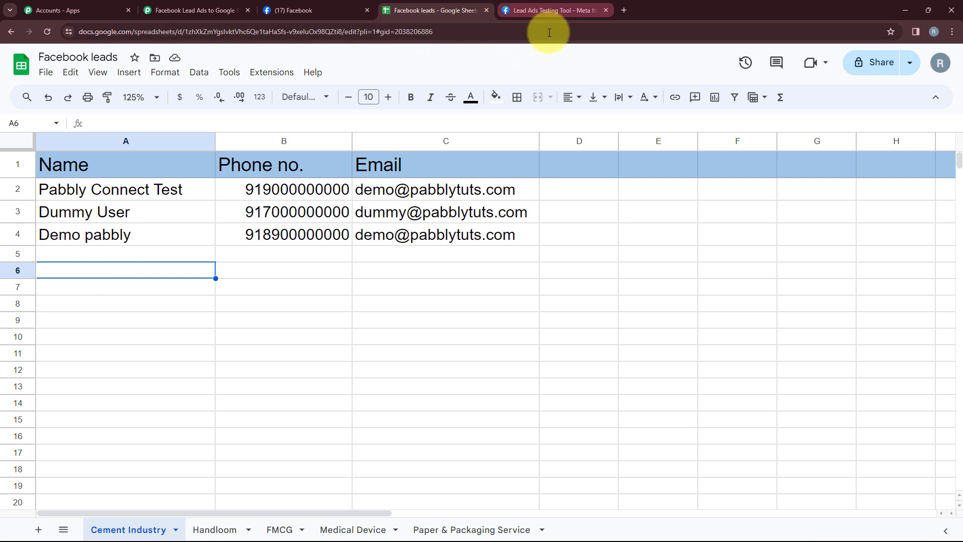
# Delete the existing test lead in the Lead Ads Testing Tool
pyautogui.click(532, 13)
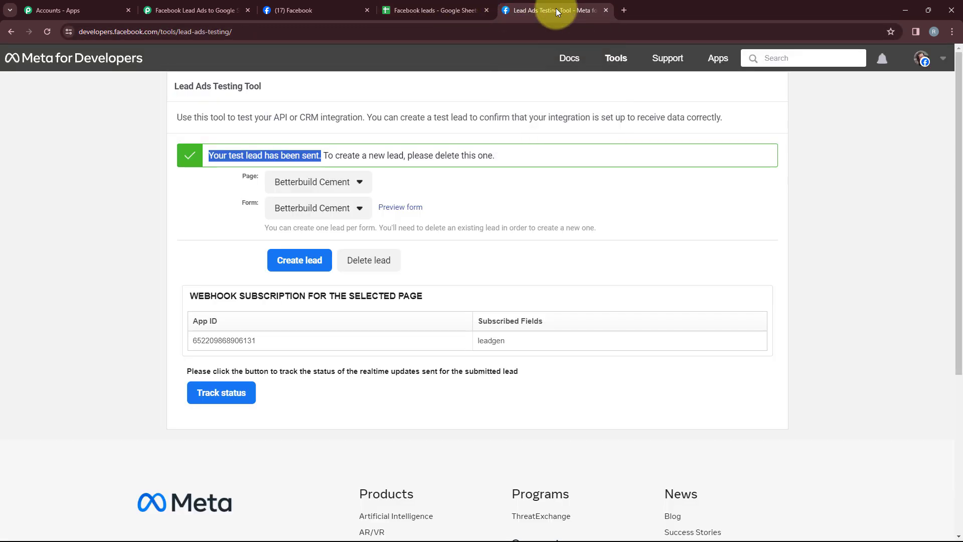
pyautogui.click(369, 260)
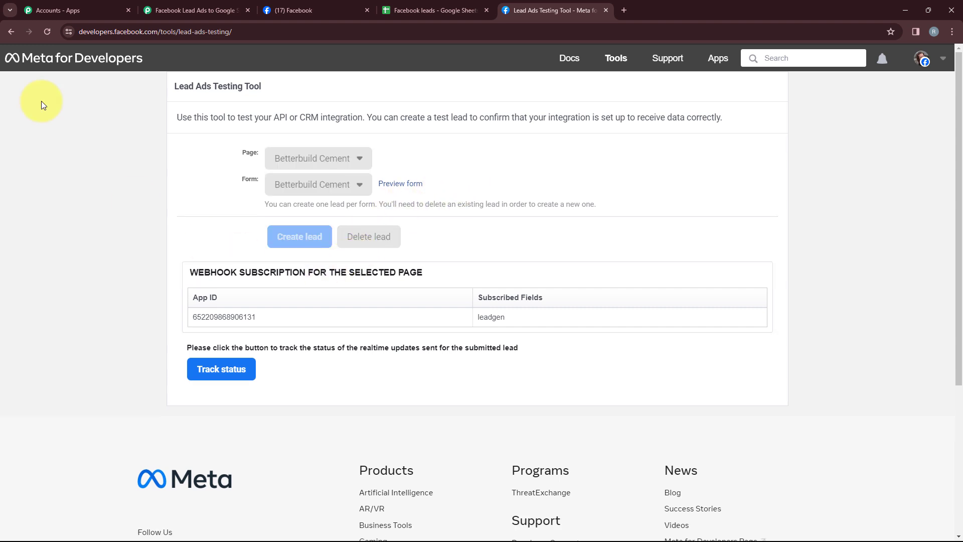
pyautogui.click(44, 34)
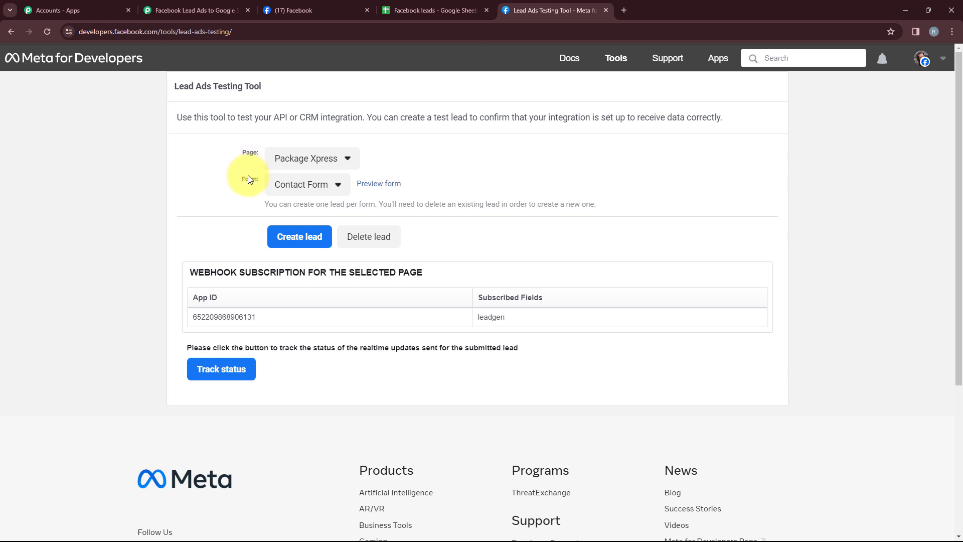
# Pick the Betterbuild Cement page and form, then submit a new test lead through the form preview
pyautogui.click(283, 158)
pyautogui.click(301, 260)
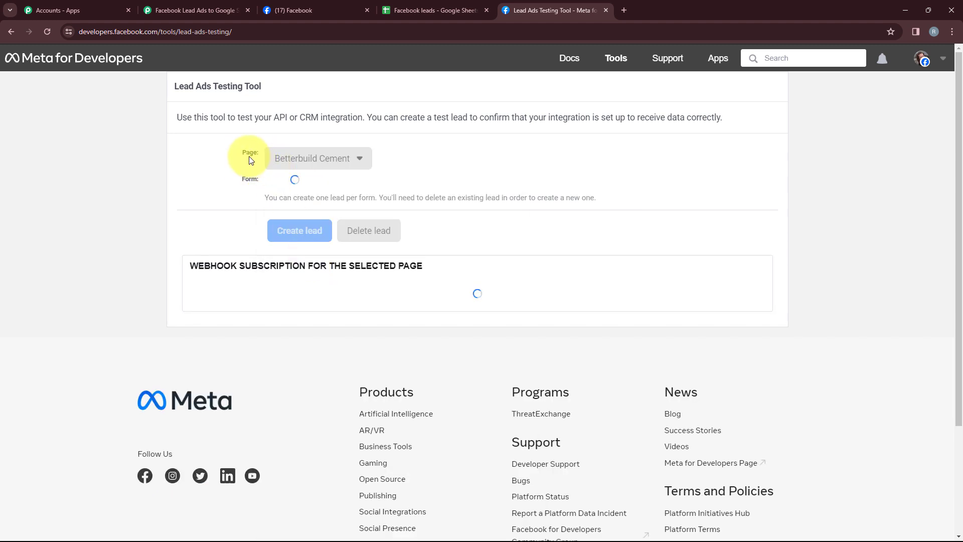
pyautogui.click(307, 185)
pyautogui.click(304, 262)
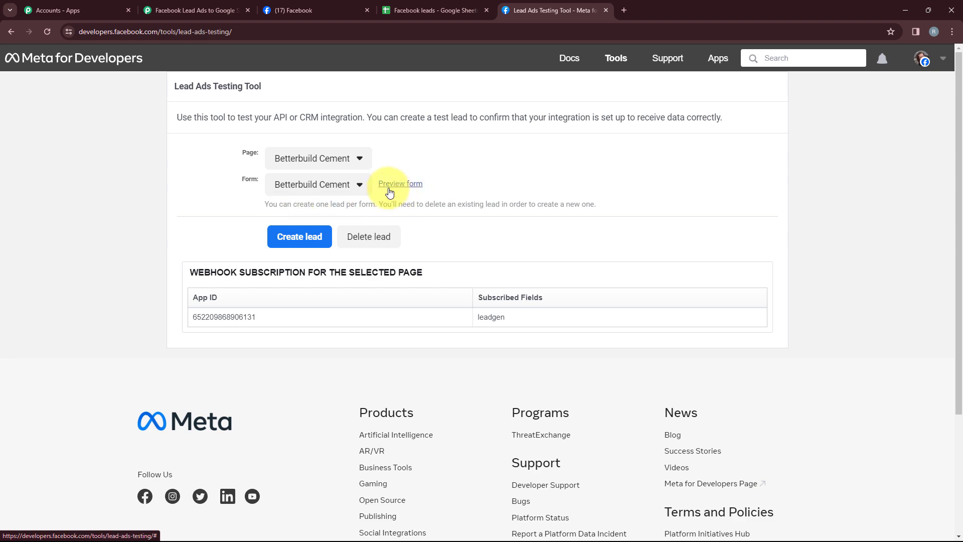
pyautogui.click(399, 184)
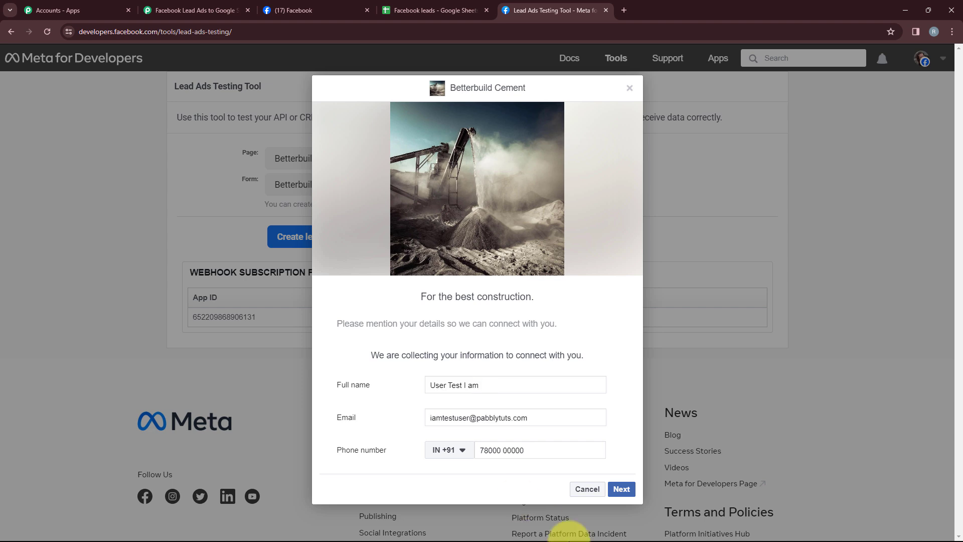
pyautogui.click(620, 489)
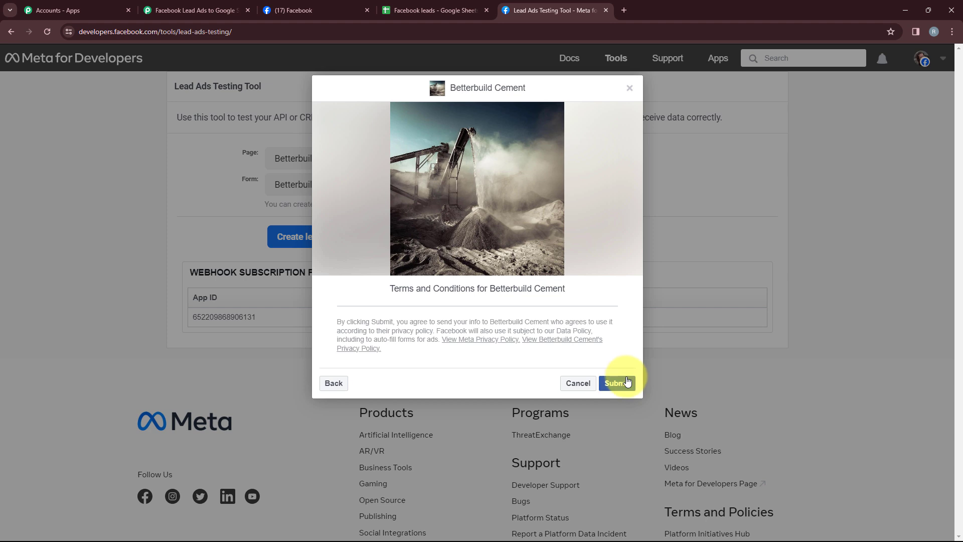
pyautogui.click(629, 88)
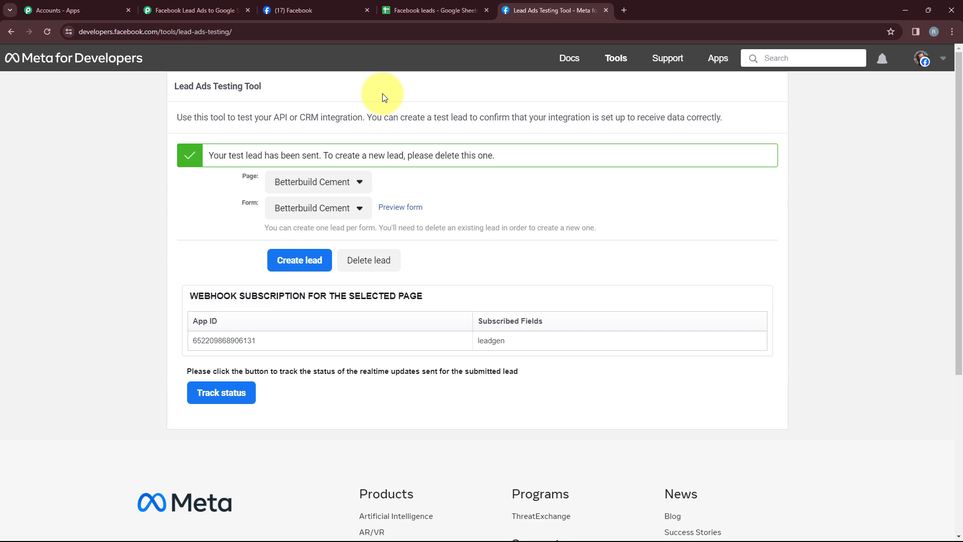
# Check the new lead row in the sheet and auto-fit the Email column width
pyautogui.click(404, 11)
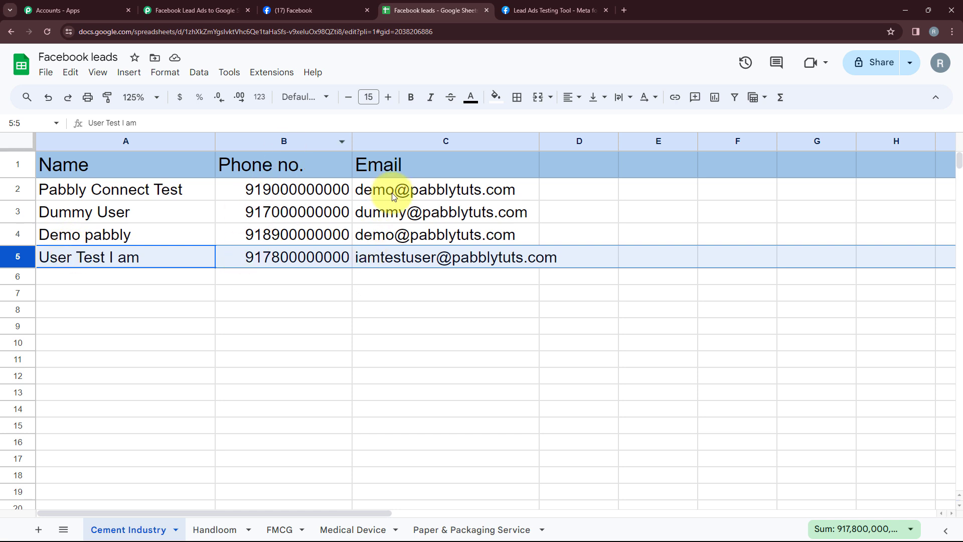
pyautogui.doubleClick(538, 141)
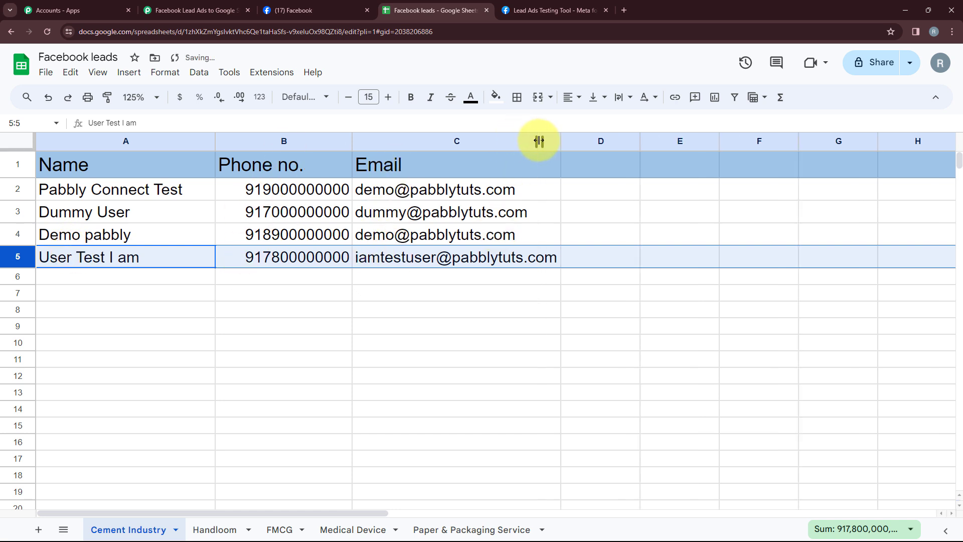
# Review the finished workflow's trigger and action settings
pyautogui.click(201, 10)
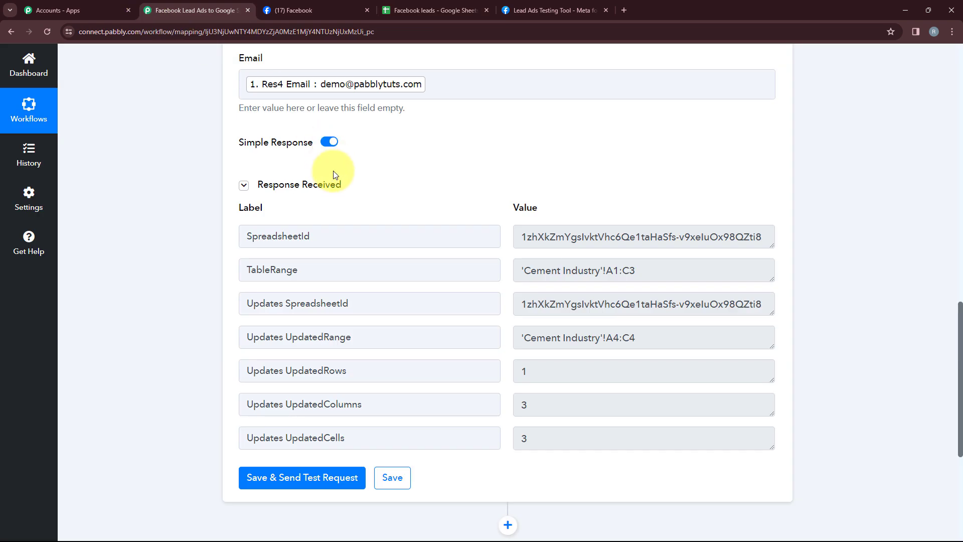
pyautogui.scroll(9, 341, 165)
pyautogui.scroll(6, 337, 147)
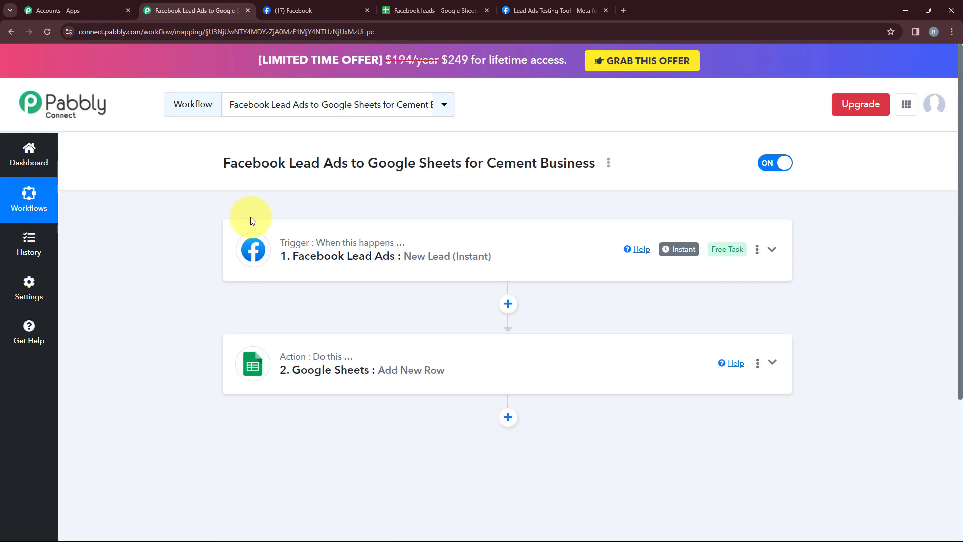
pyautogui.click(279, 232)
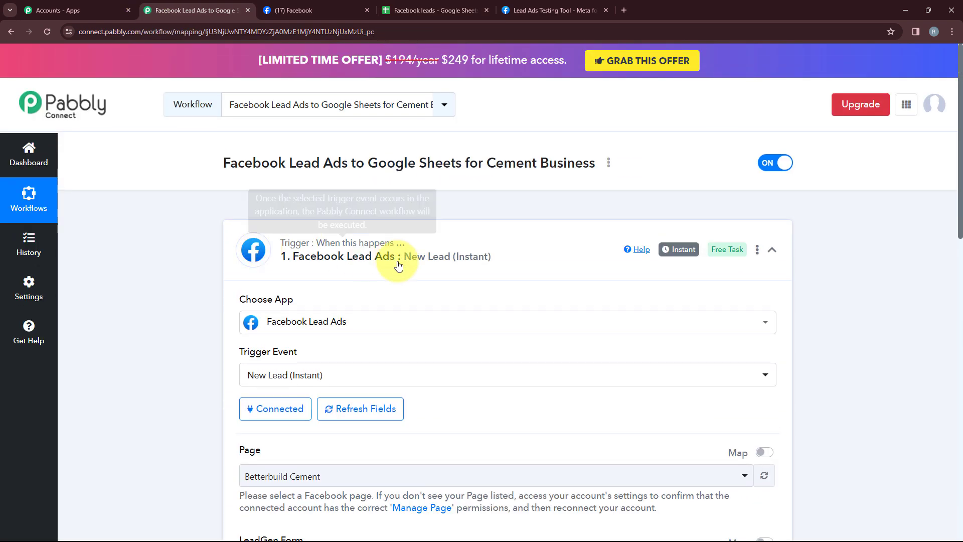
pyautogui.scroll(-1, 369, 327)
pyautogui.scroll(-2, 369, 327)
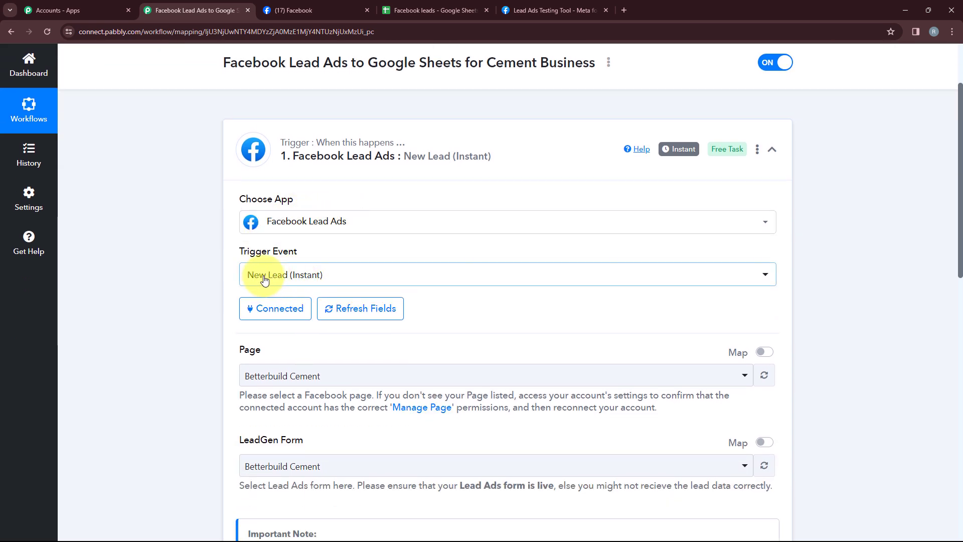
# Go over the trigger's page and form selection and the action's spreadsheet, sheet and field mappings
pyautogui.scroll(-1, 383, 280)
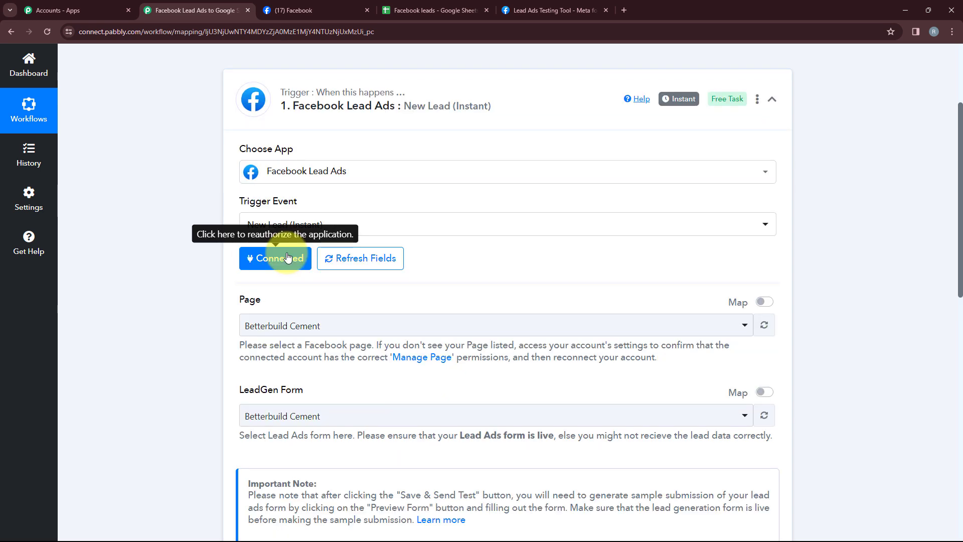
pyautogui.scroll(-2, 288, 258)
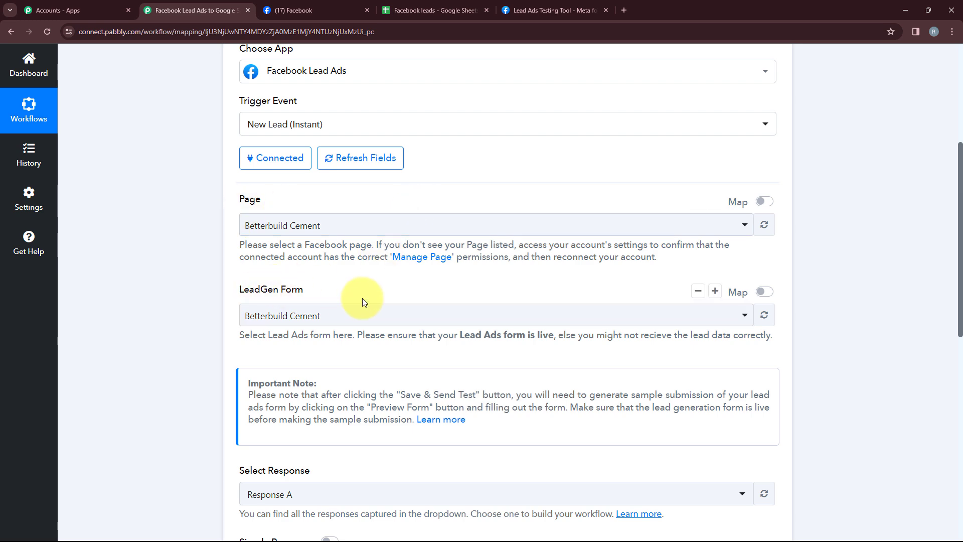
pyautogui.scroll(-5, 365, 300)
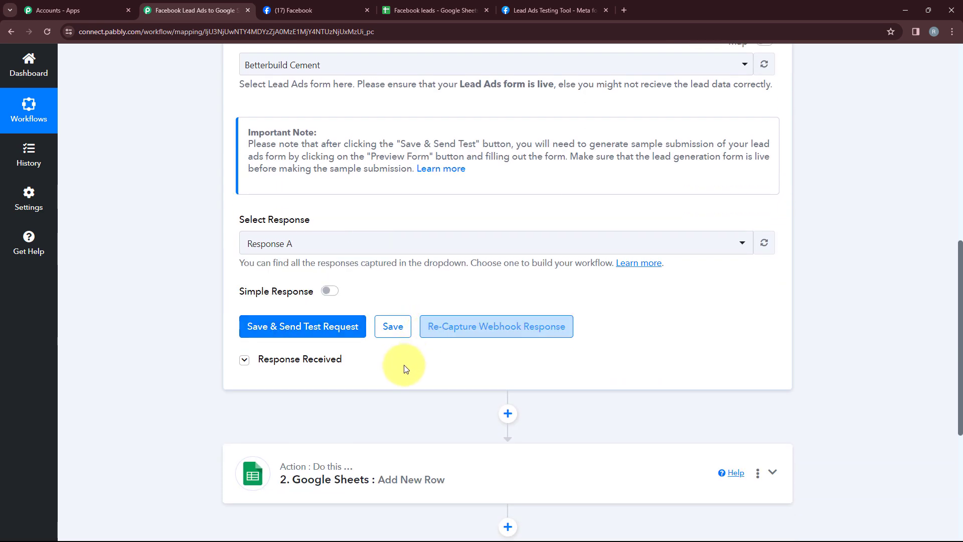
pyautogui.scroll(-4, 397, 351)
pyautogui.click(367, 287)
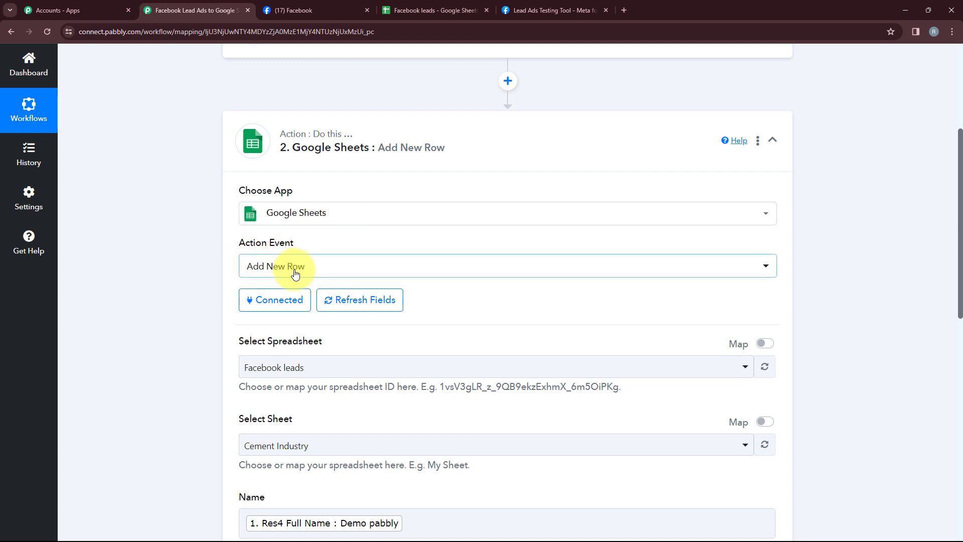
pyautogui.scroll(-1, 236, 235)
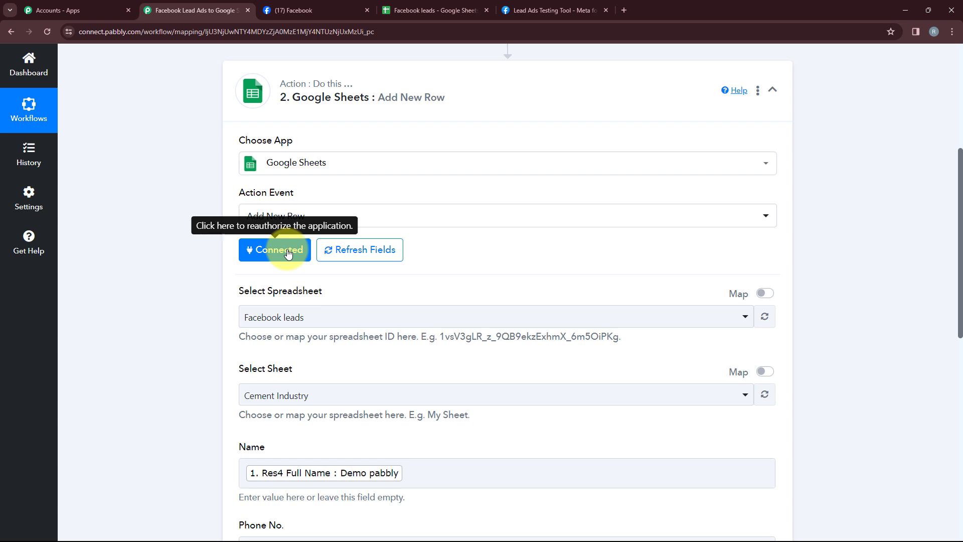
pyautogui.scroll(-2, 287, 249)
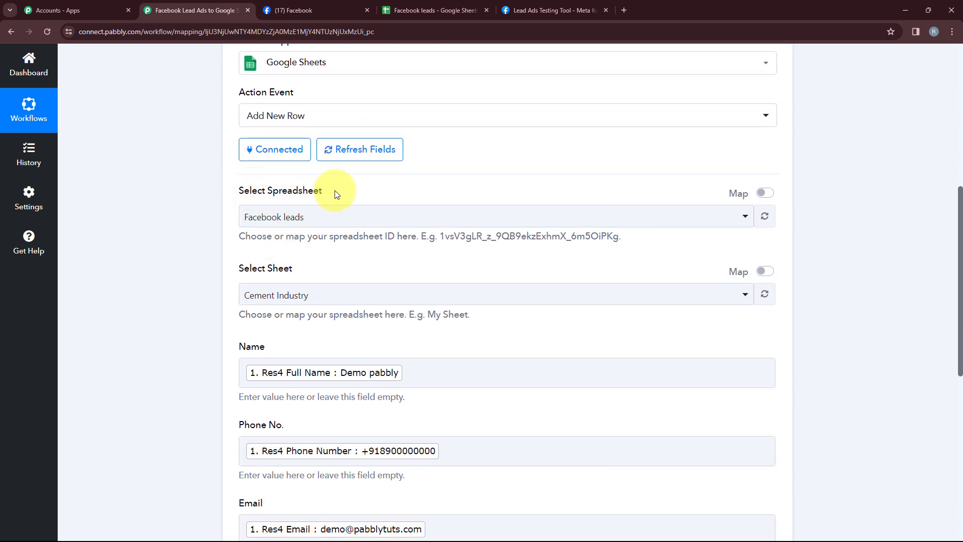
pyautogui.scroll(-2, 301, 281)
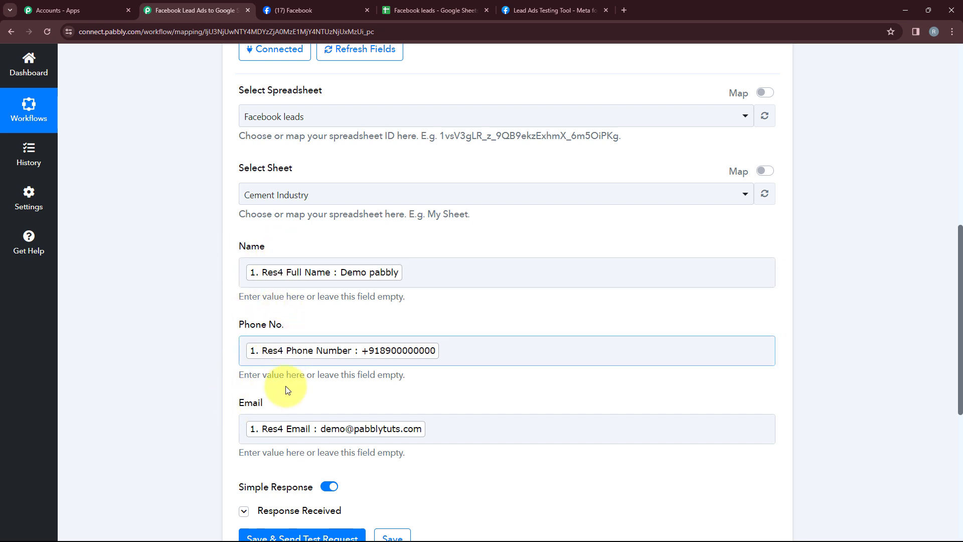
pyautogui.scroll(-2, 283, 399)
pyautogui.scroll(-2, 285, 401)
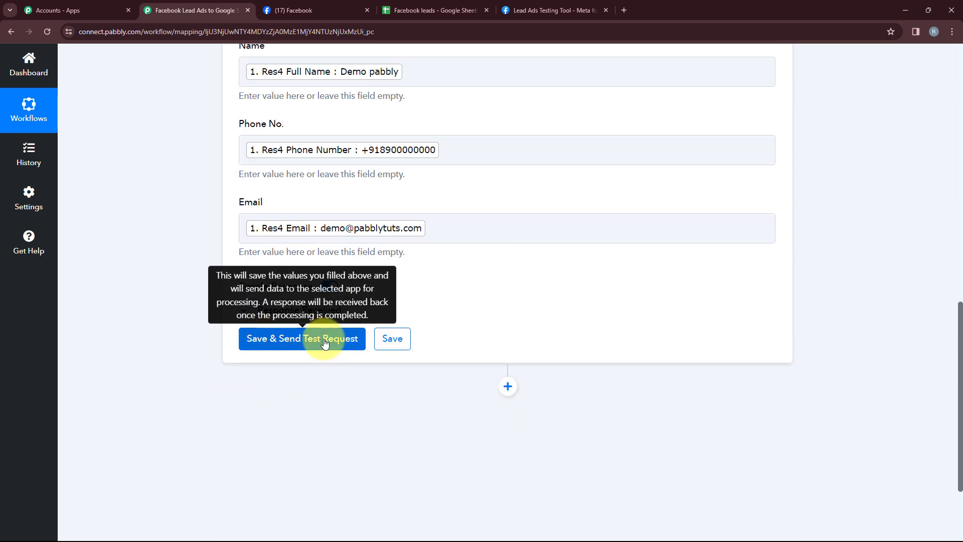
pyautogui.click(346, 348)
# Switch to the Facebook leads sheet and highlight the two test lead rows in the Cement Industry tab
pyautogui.click(409, 12)
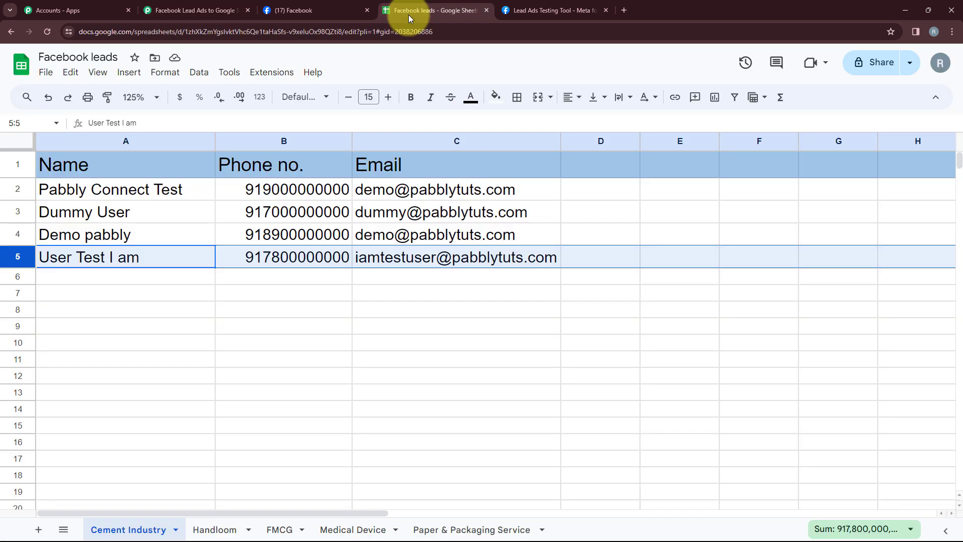
pyautogui.click(57, 191)
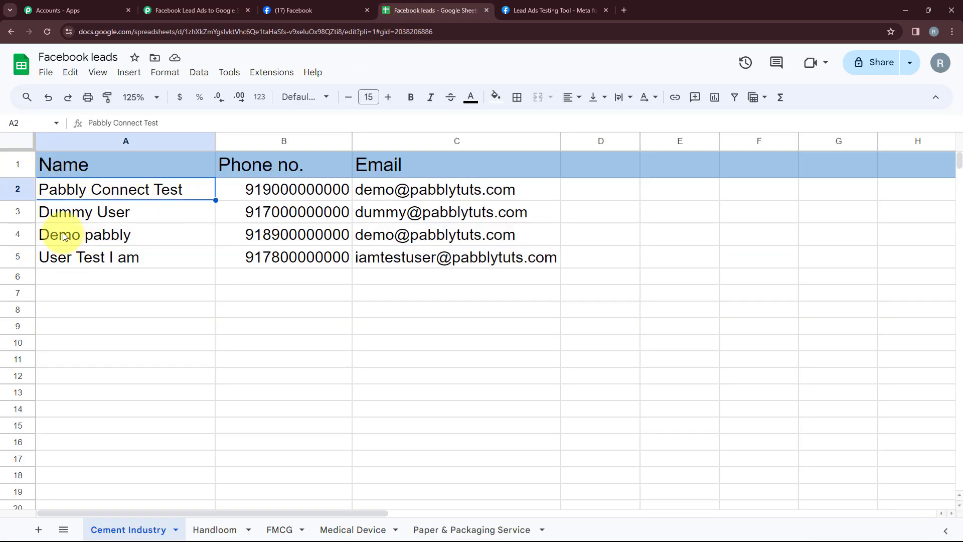
pyautogui.moveTo(56, 232); pyautogui.dragTo(523, 262)
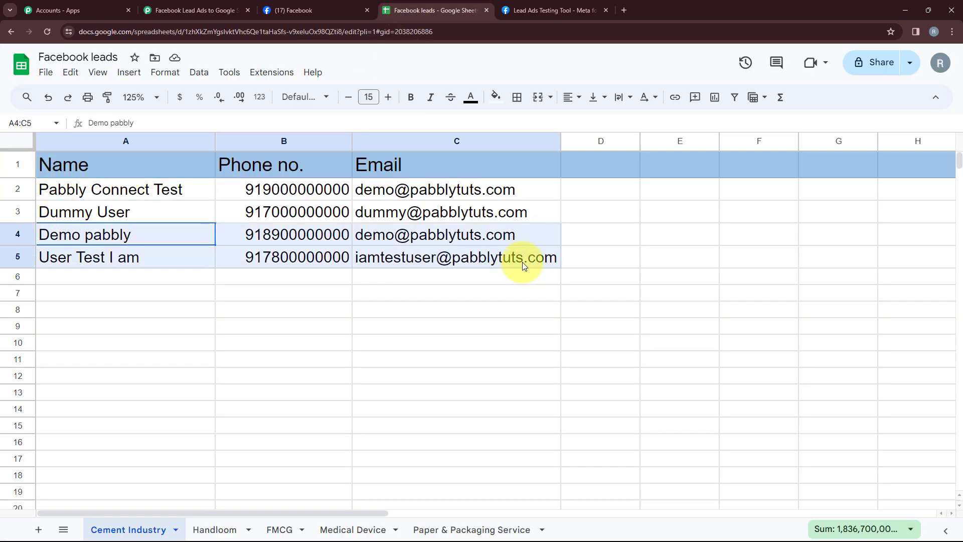
# Return to the workflow and collapse the Google Sheets action panel to show the workflow overview
pyautogui.click(150, 10)
pyautogui.scroll(10, 408, 303)
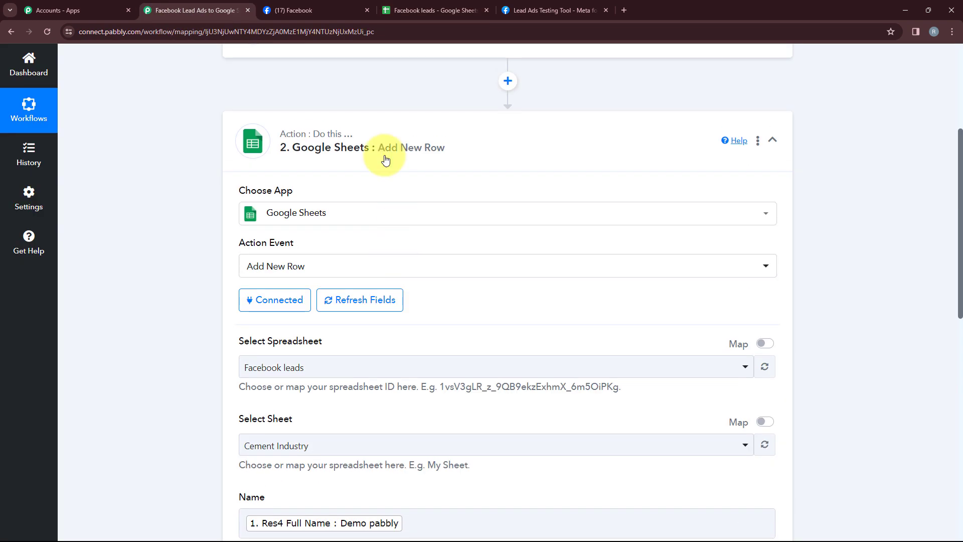
pyautogui.click(398, 203)
pyautogui.scroll(4, 422, 253)
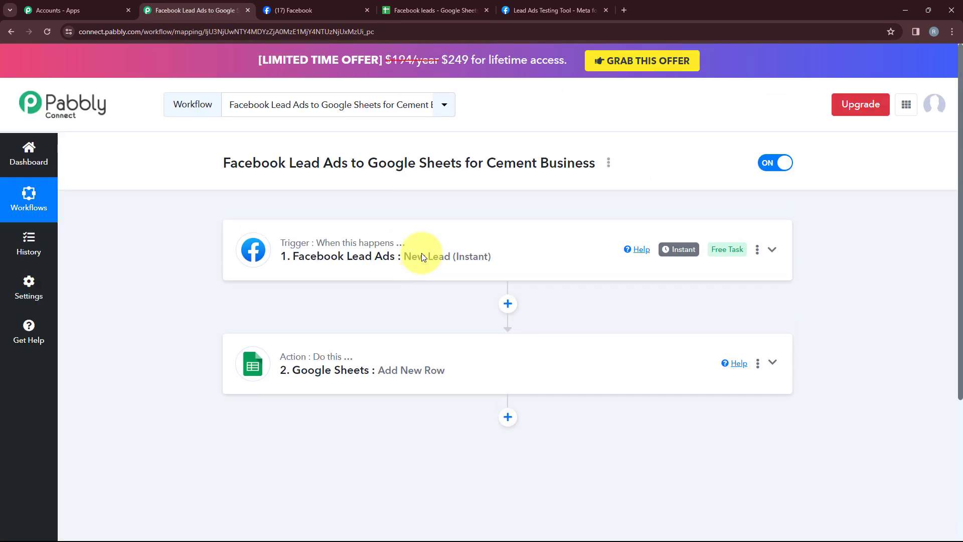